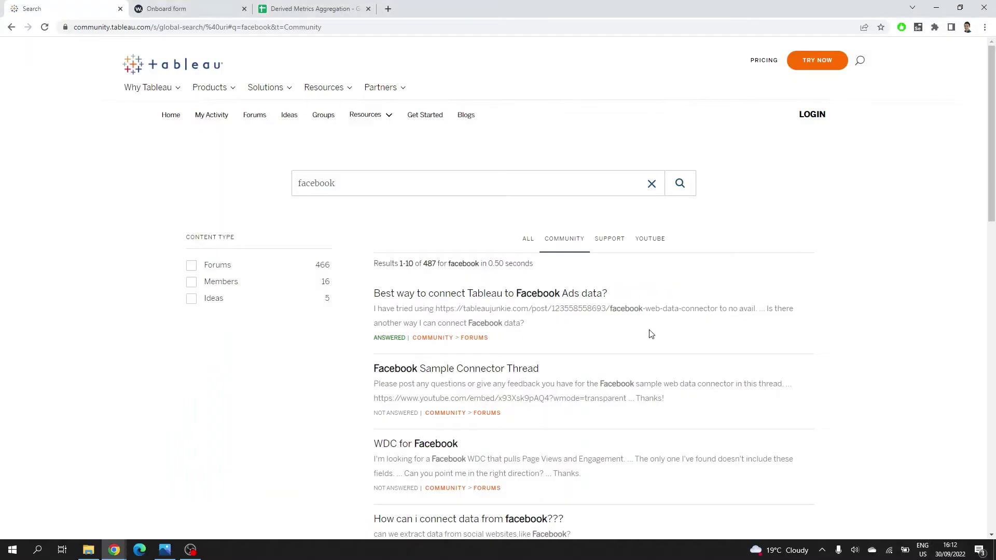
# Get Started on the windsor.ai homepage and pick Facebook Ads from the Data Sources list
pyautogui.scroll(-4, 649, 334)
pyautogui.scroll(-5, 650, 333)
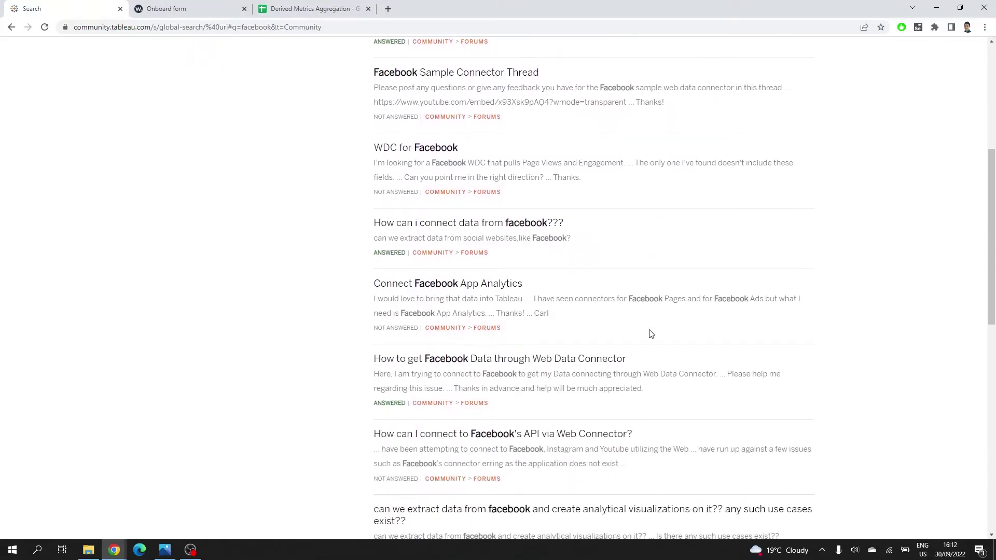
pyautogui.scroll(-5, 650, 333)
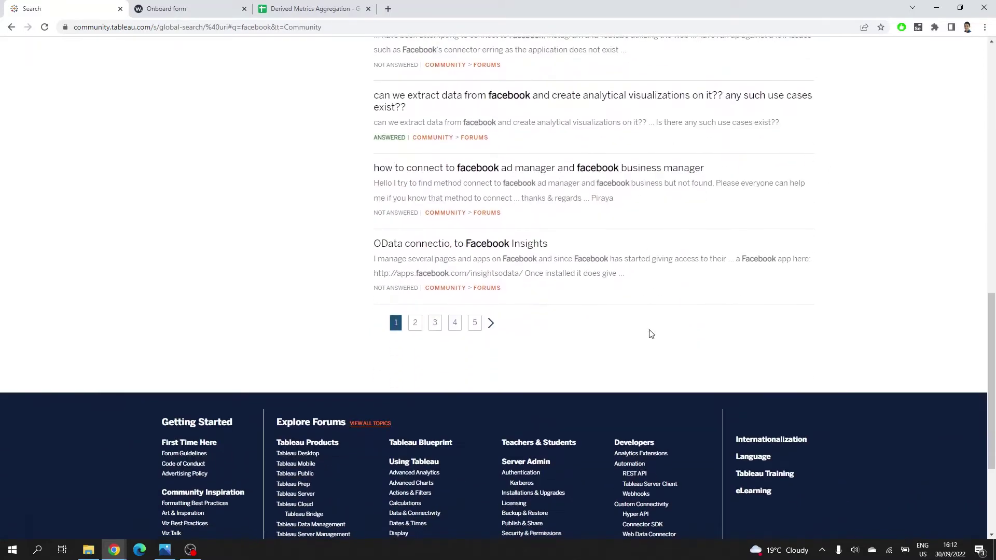
pyautogui.scroll(6, 650, 333)
pyautogui.scroll(7, 650, 332)
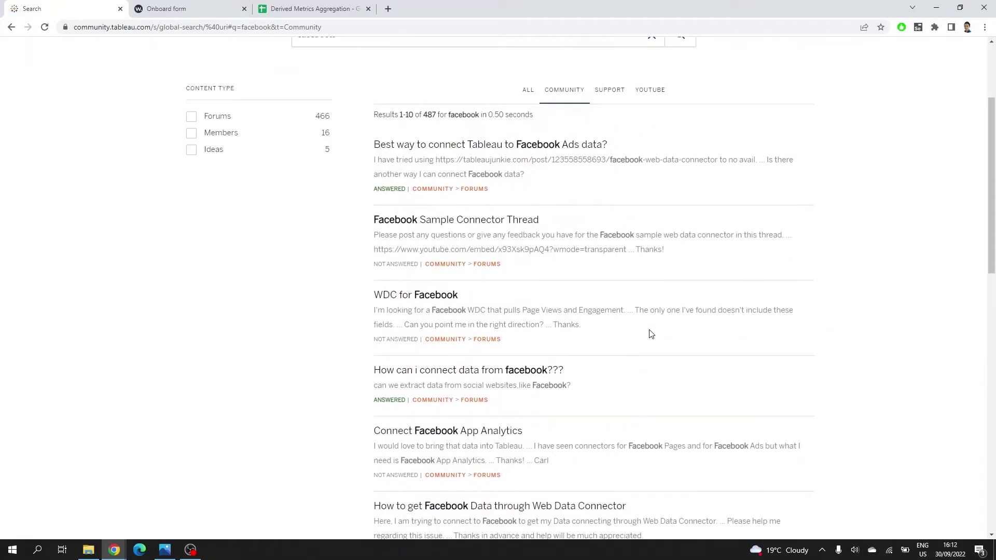
pyautogui.scroll(2, 650, 330)
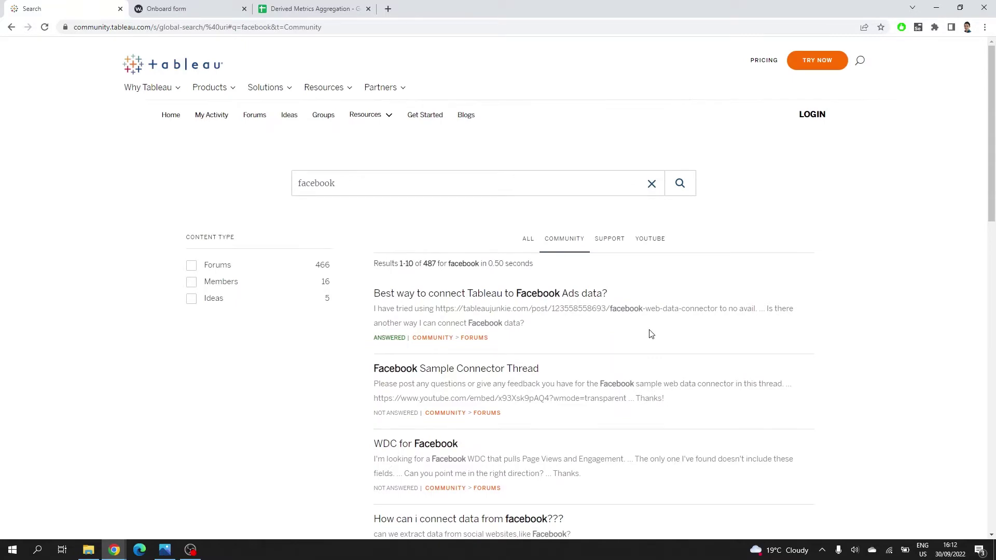
pyautogui.scroll(-3, 651, 334)
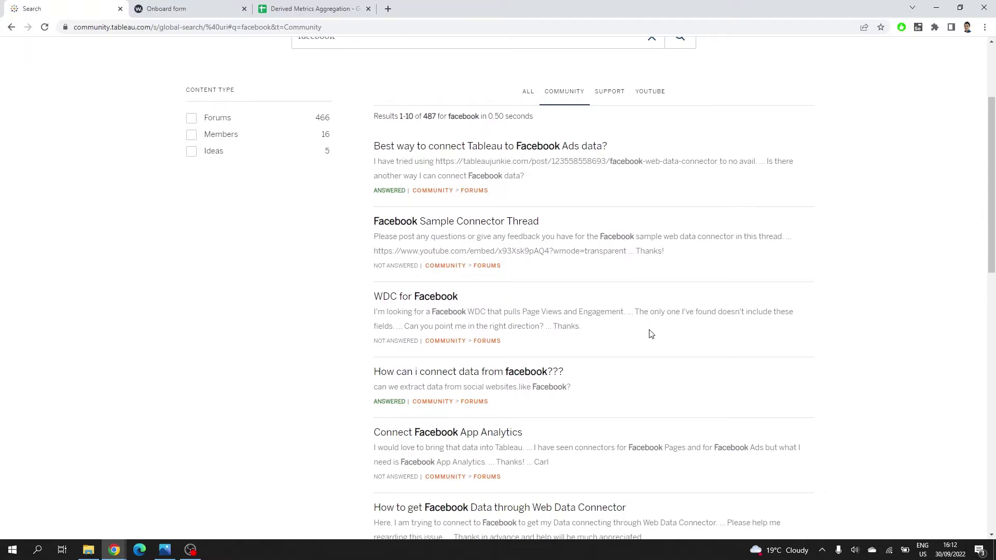
pyautogui.scroll(2, 651, 333)
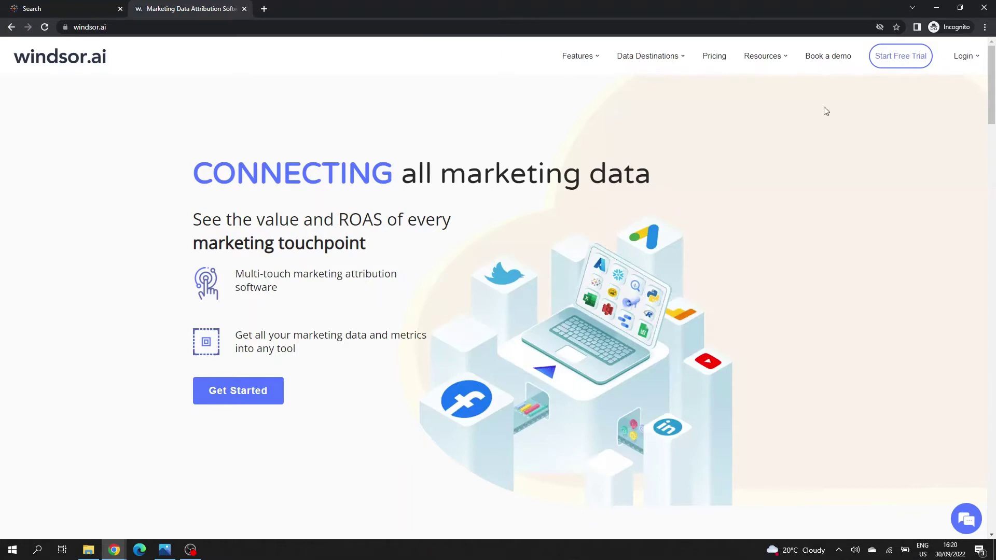
pyautogui.click(254, 399)
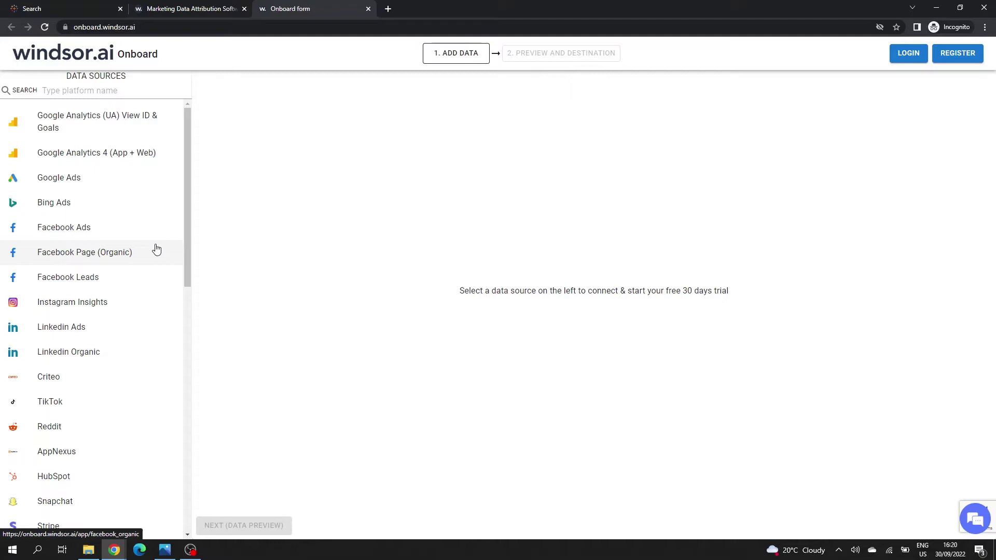
pyautogui.moveTo(188, 198)
pyautogui.mouseDown()
pyautogui.moveTo(186, 456)
pyautogui.moveTo(204, 213)
pyautogui.moveTo(193, 185)
pyautogui.mouseUp()
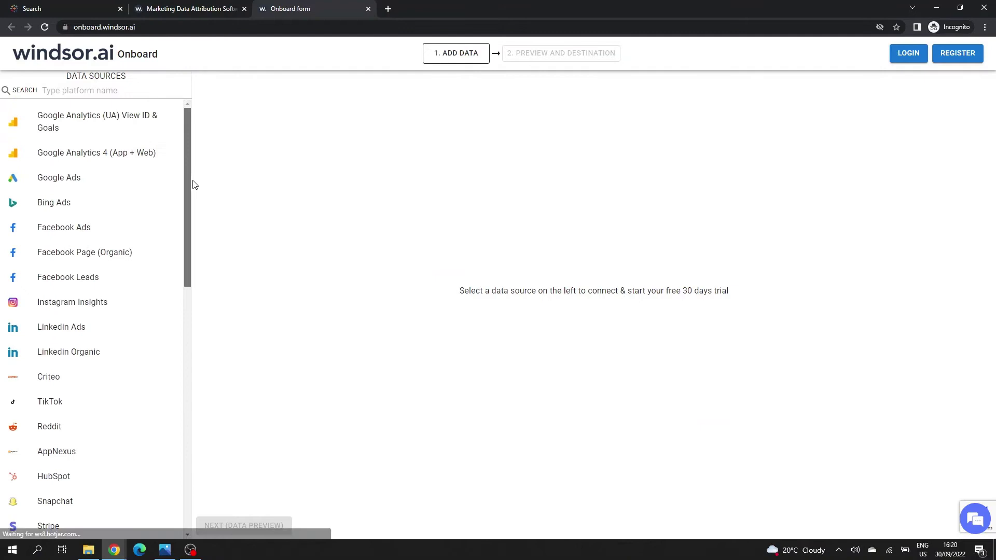
pyautogui.click(102, 232)
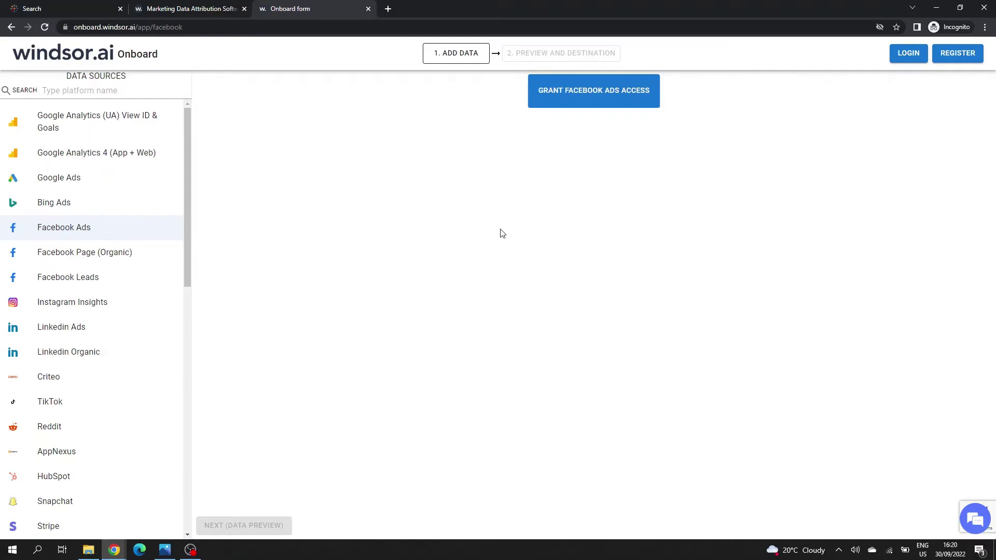
# Accept Facebook's cookies and log in with the saved account e-mail and password
pyautogui.click(629, 99)
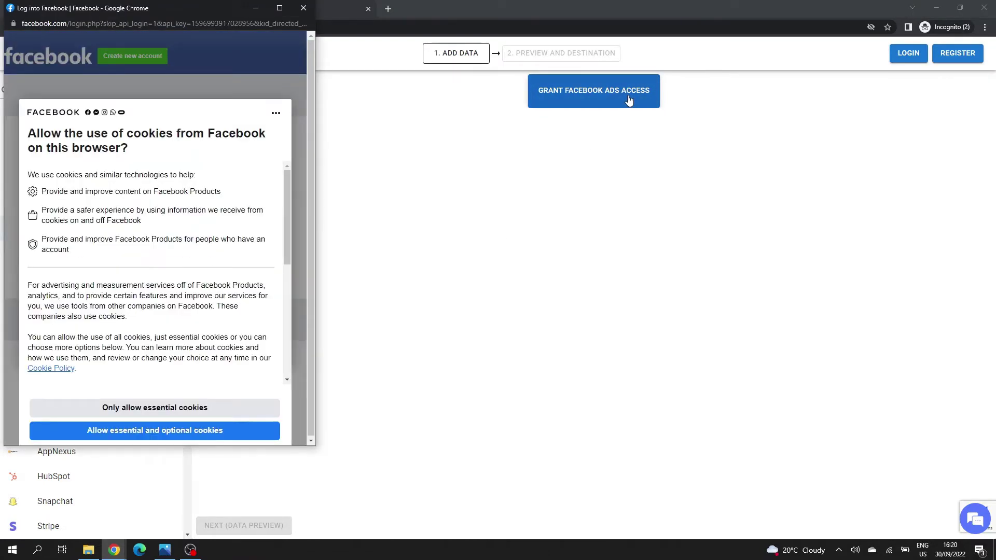
pyautogui.click(158, 431)
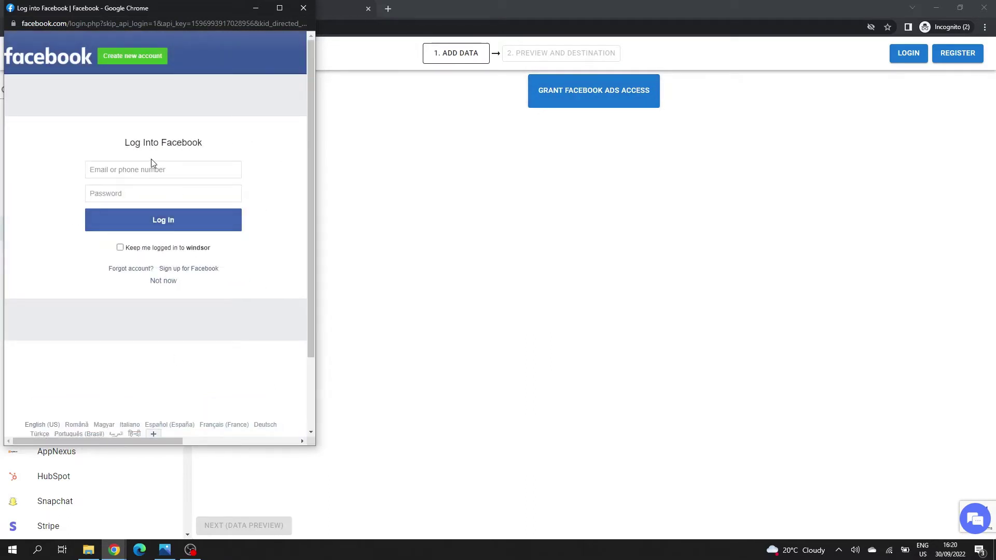
pyautogui.click(123, 168)
pyautogui.write('victor')
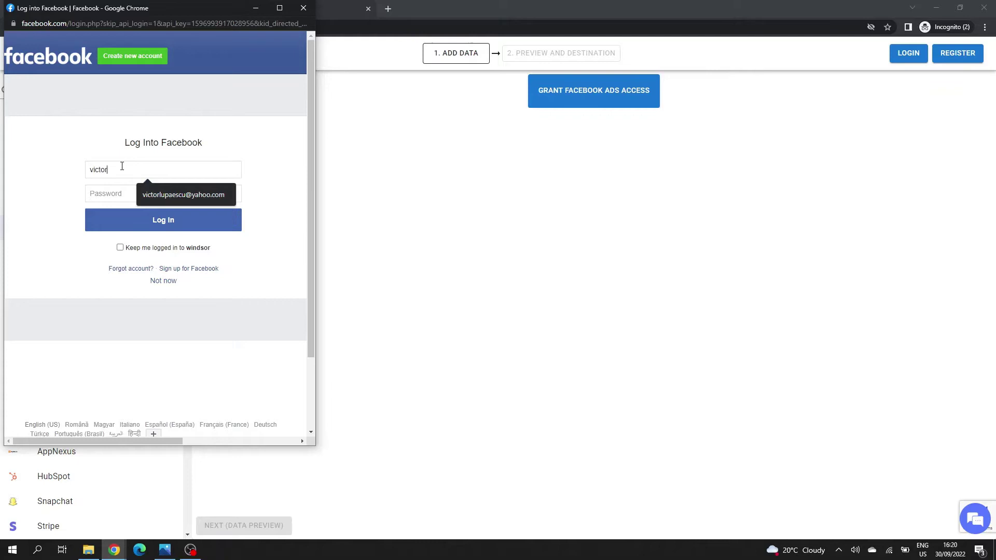
pyautogui.press('Down')
pyautogui.press('Return')
pyautogui.press('Tab')
pyautogui.write('•••••')
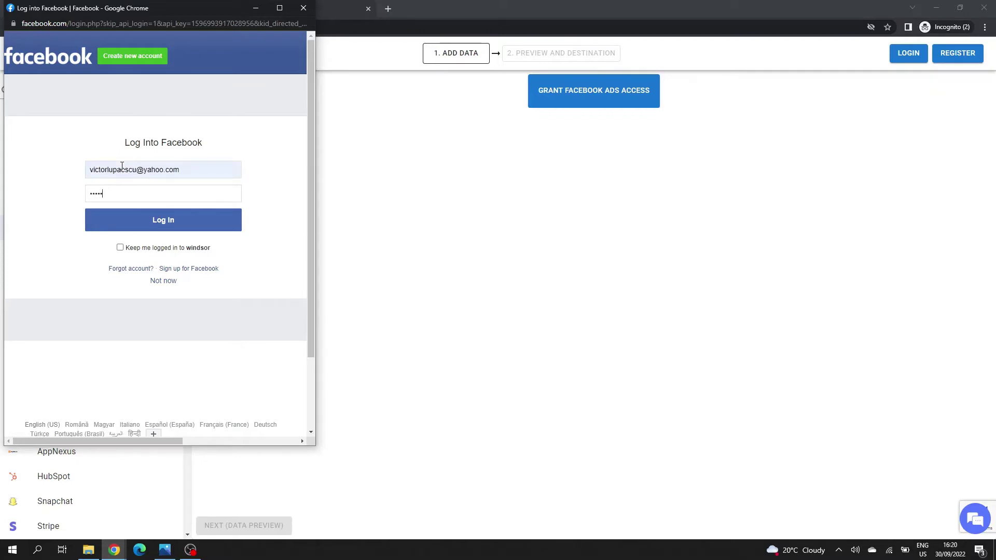
pyautogui.write('••••••••')
pyautogui.click(180, 231)
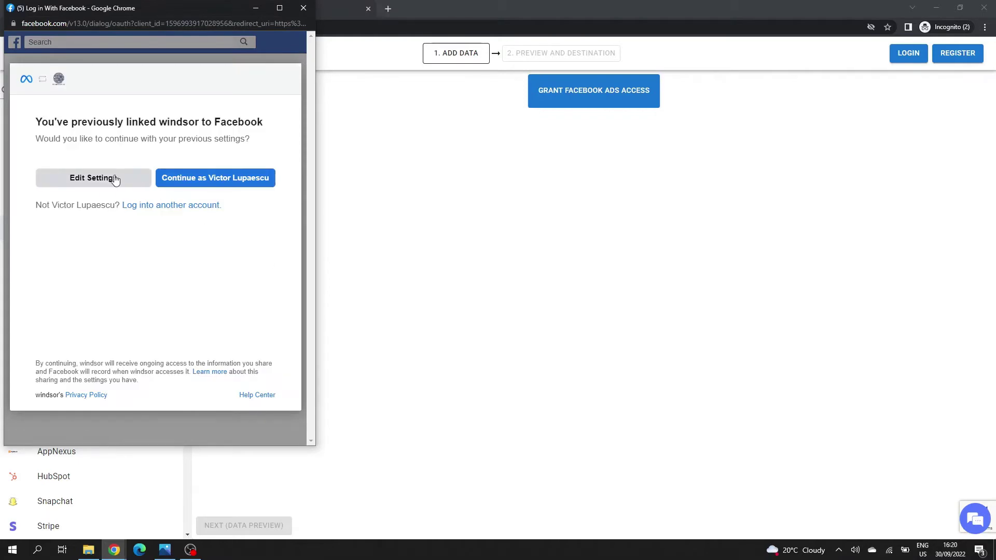
# Keep the TestApp Community and Traditional Motifs pages shared and finish linking windsor
pyautogui.click(102, 177)
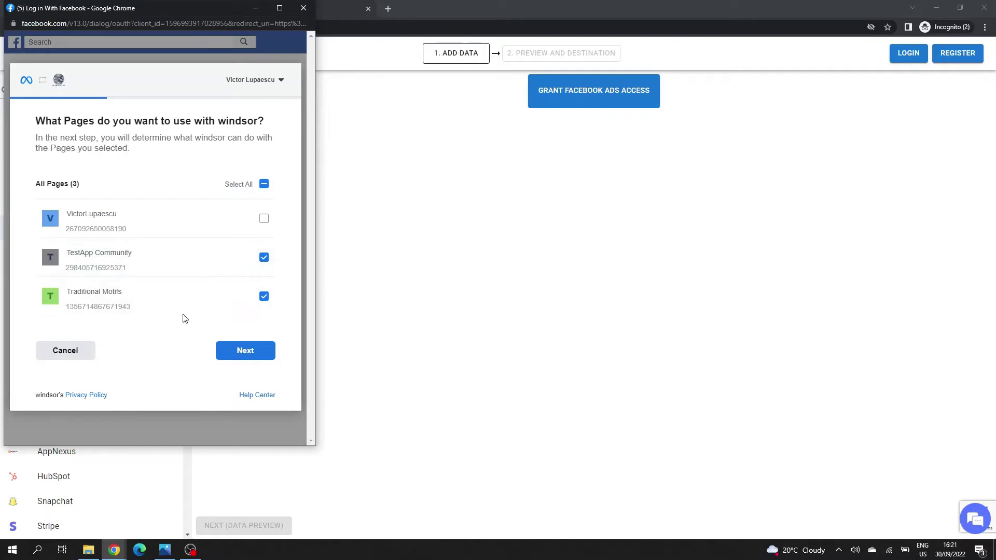
pyautogui.click(246, 351)
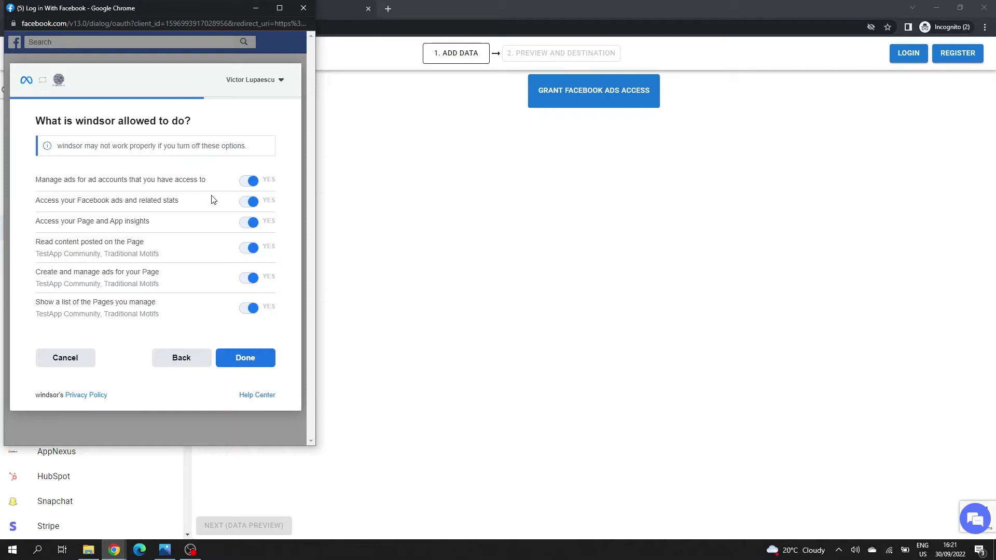
pyautogui.click(239, 358)
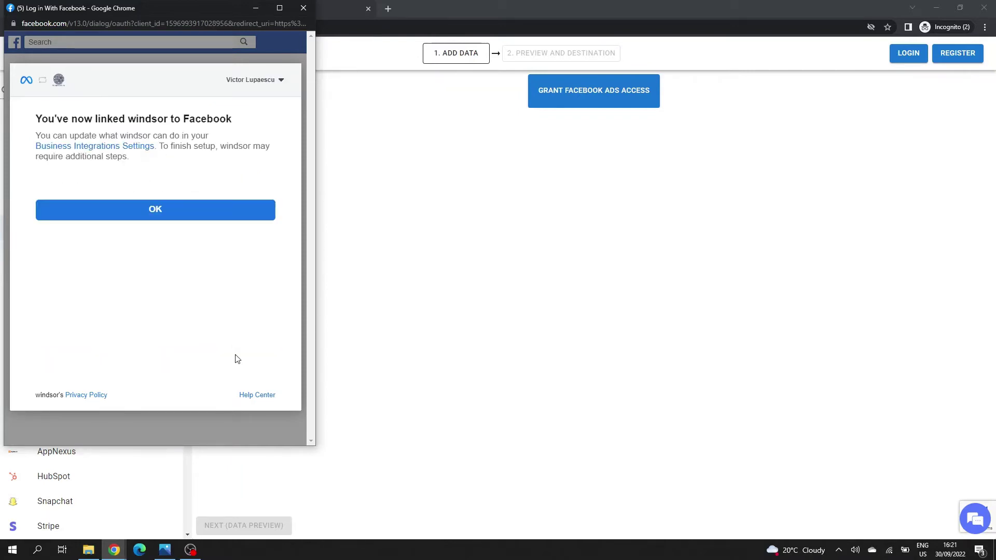
# Dismiss the Facebook confirmation and select the Windsor.ai Main ad account
pyautogui.click(144, 213)
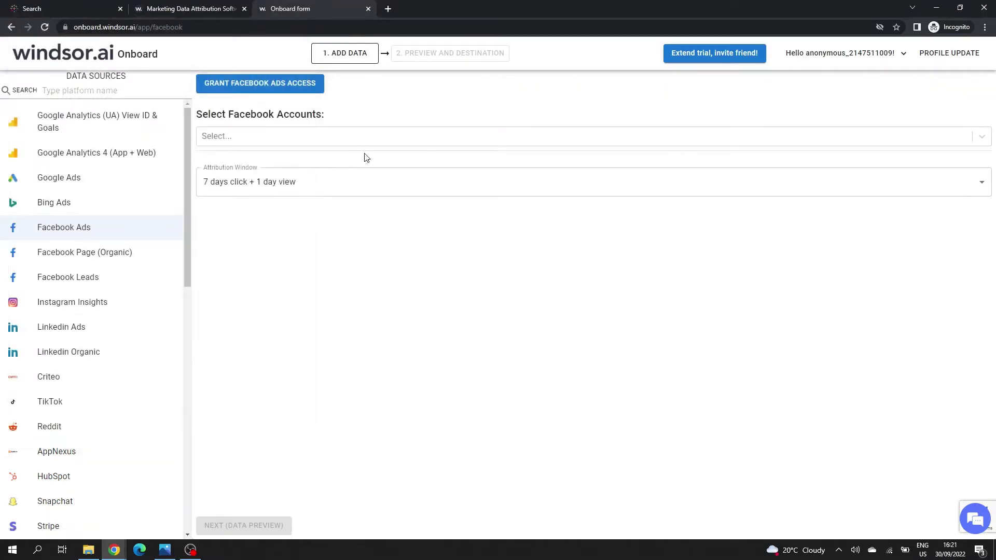
pyautogui.click(287, 136)
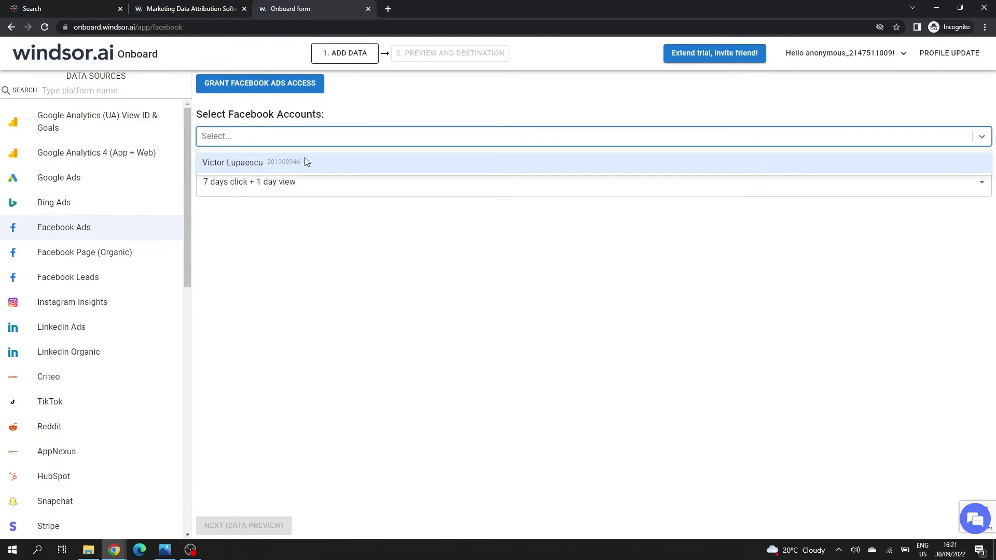
pyautogui.click(288, 163)
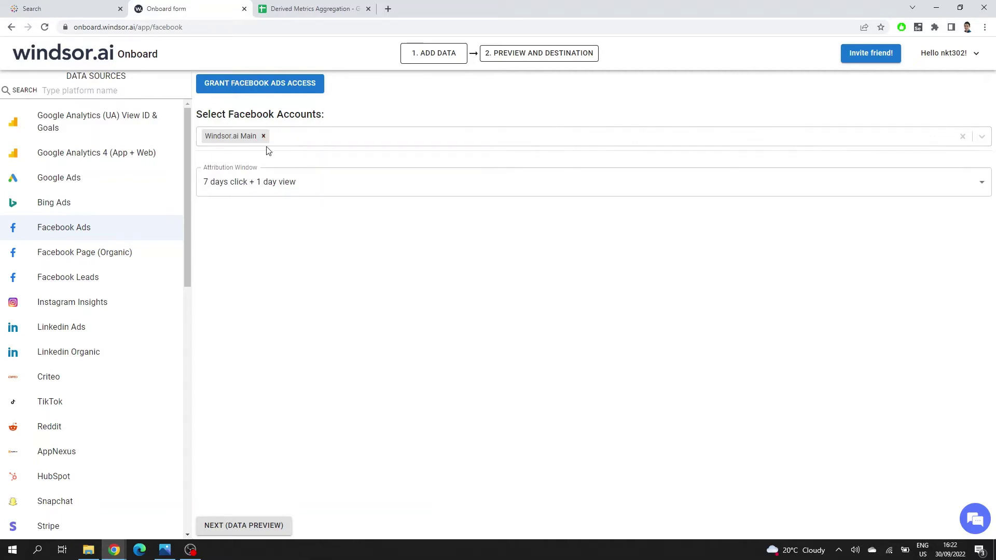
# Set the attribution window to 7 days click and continue to the data preview
pyautogui.click(358, 193)
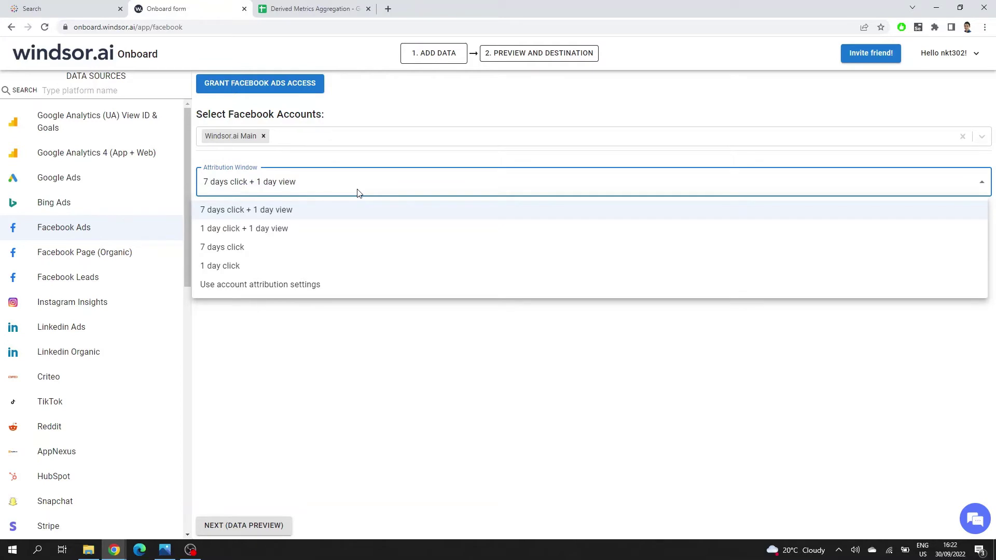
pyautogui.click(274, 247)
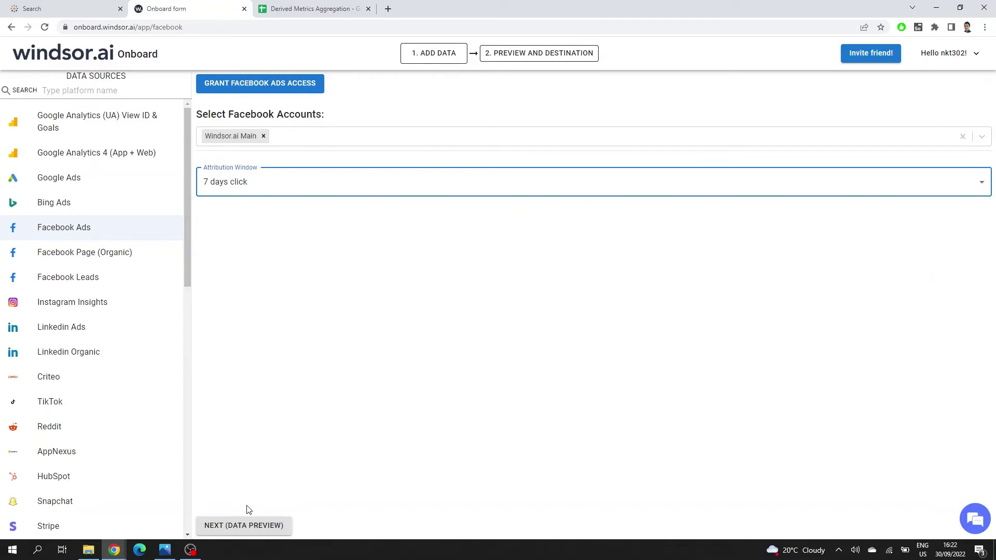
pyautogui.click(233, 527)
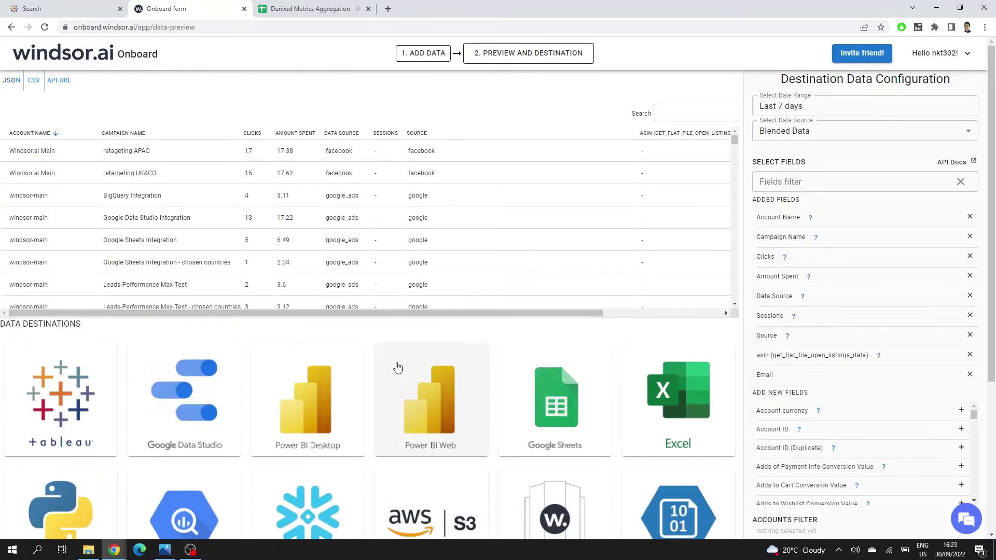
pyautogui.click(828, 130)
pyautogui.click(778, 172)
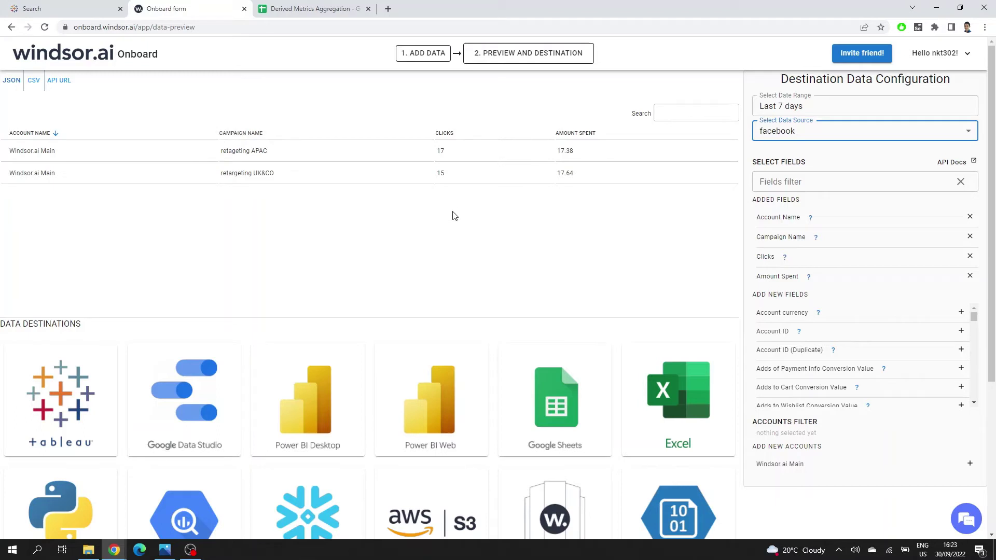
pyautogui.moveTo(878, 239)
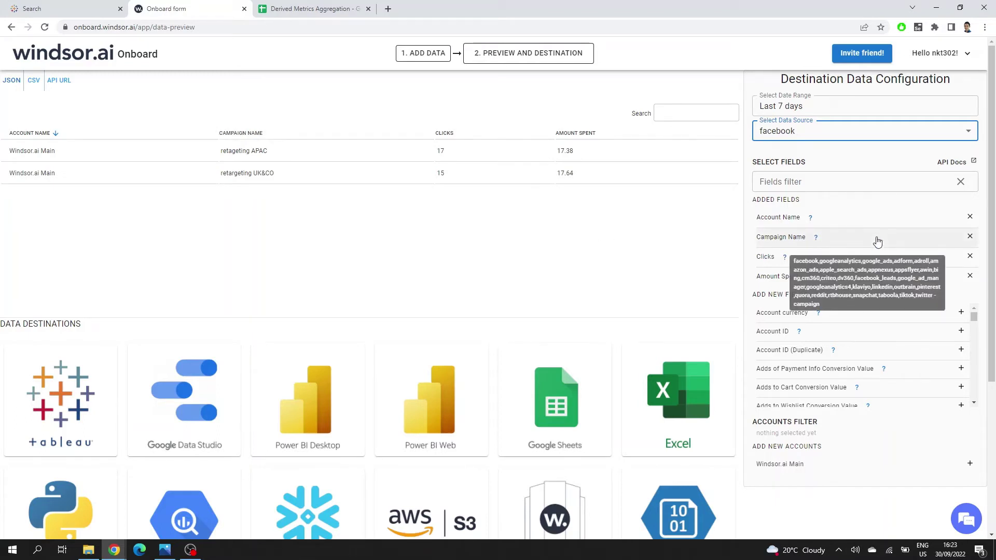
pyautogui.scroll(-1, 878, 242)
pyautogui.scroll(-5, 818, 263)
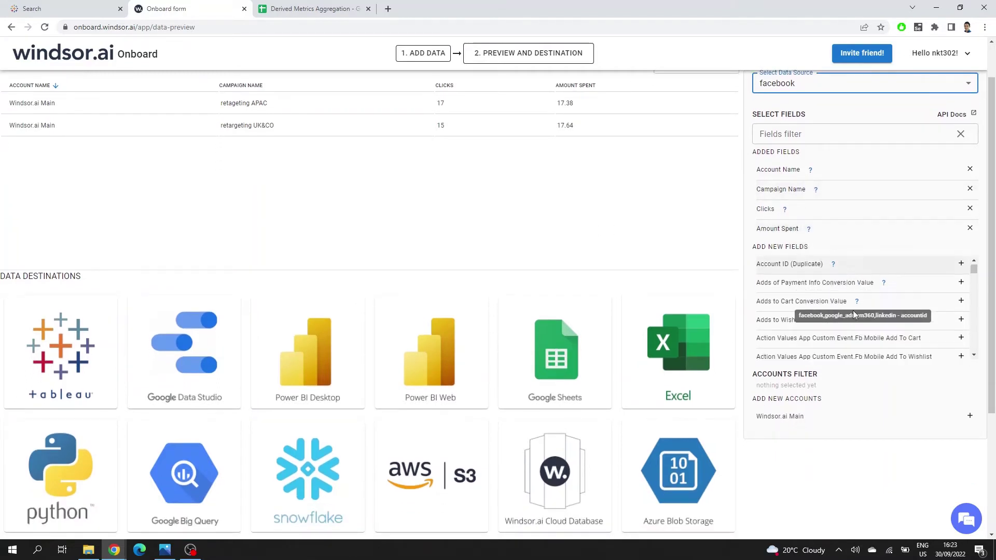
pyautogui.scroll(-8, 854, 314)
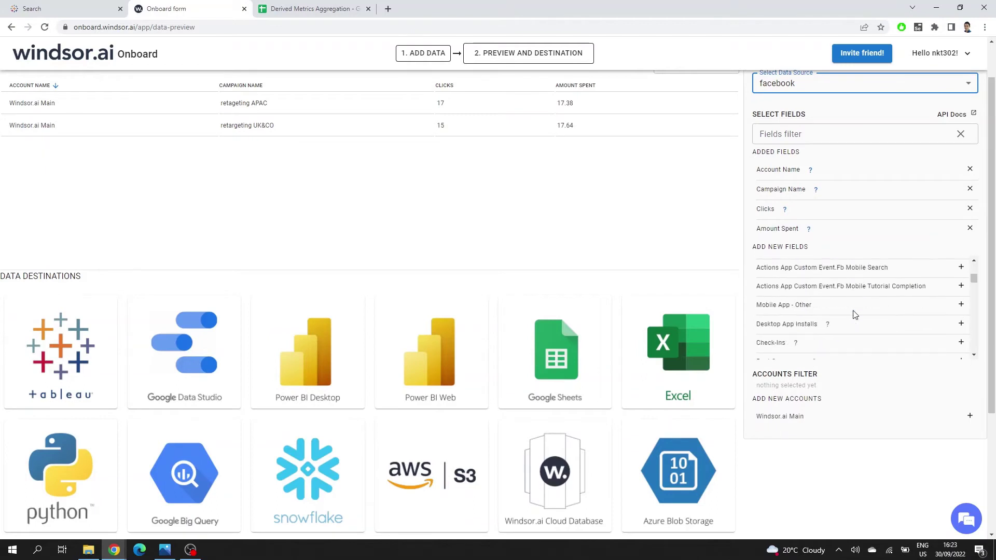
pyautogui.scroll(-10, 855, 314)
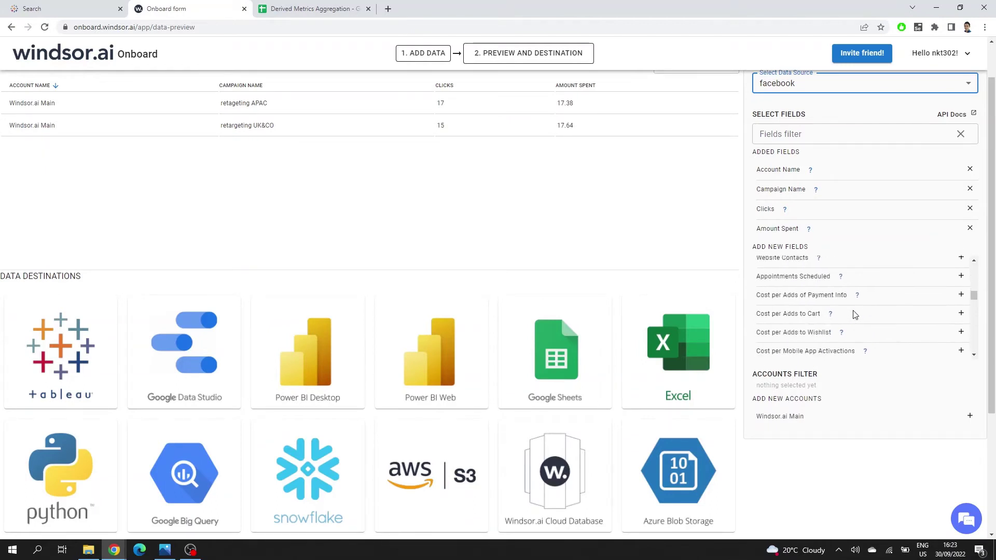
pyautogui.scroll(20, 852, 314)
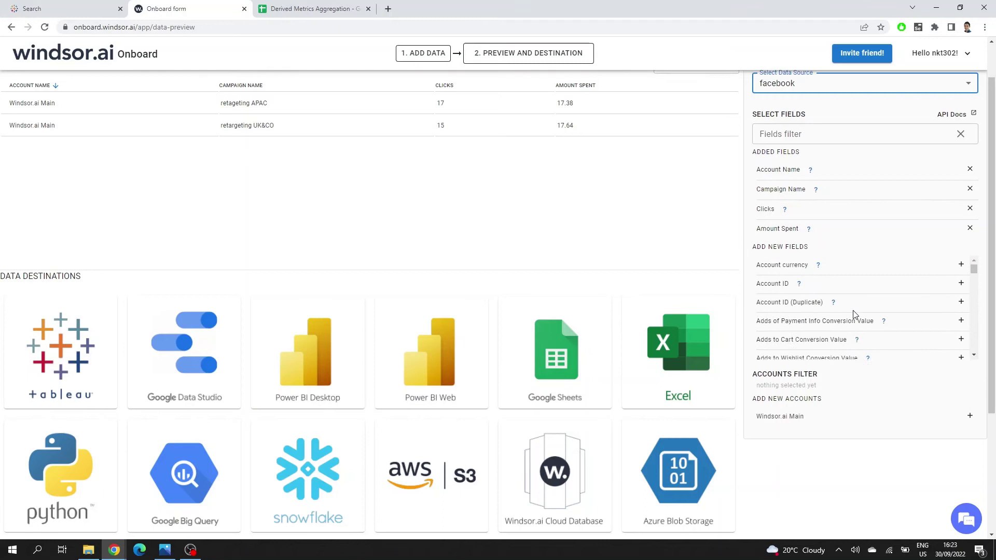
pyautogui.scroll(1, 667, 221)
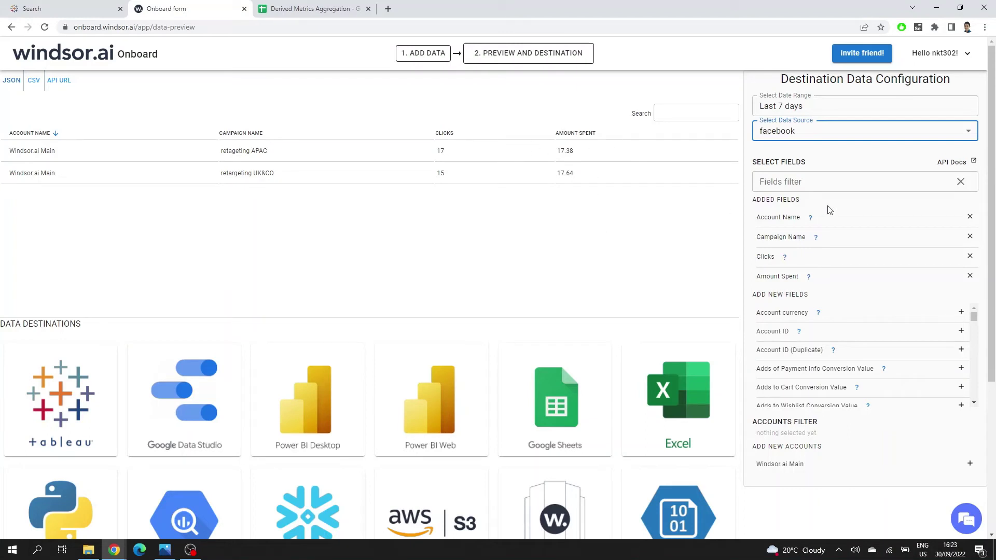
# Filter the field list to add the Impressions and Date fields to the query
pyautogui.click(794, 183)
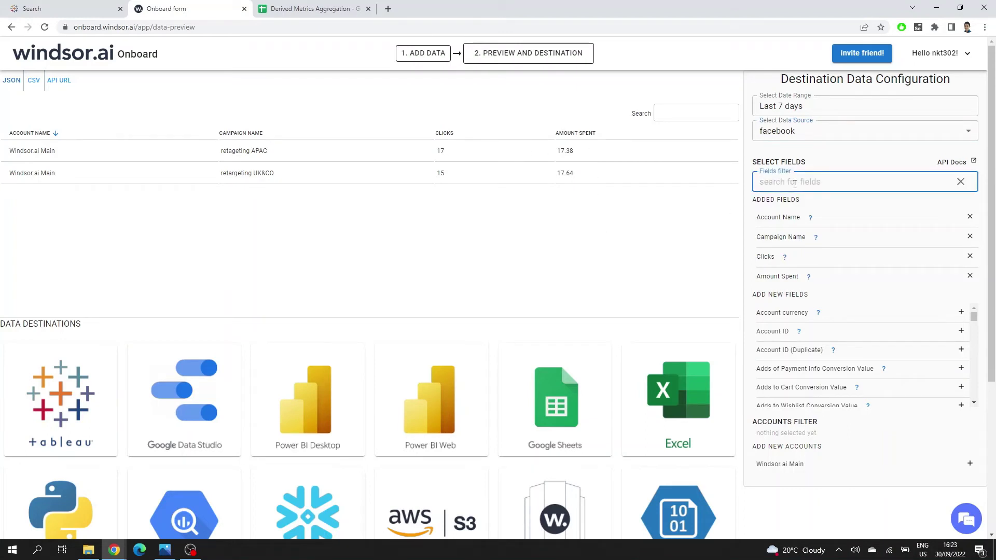
pyautogui.write('impressions')
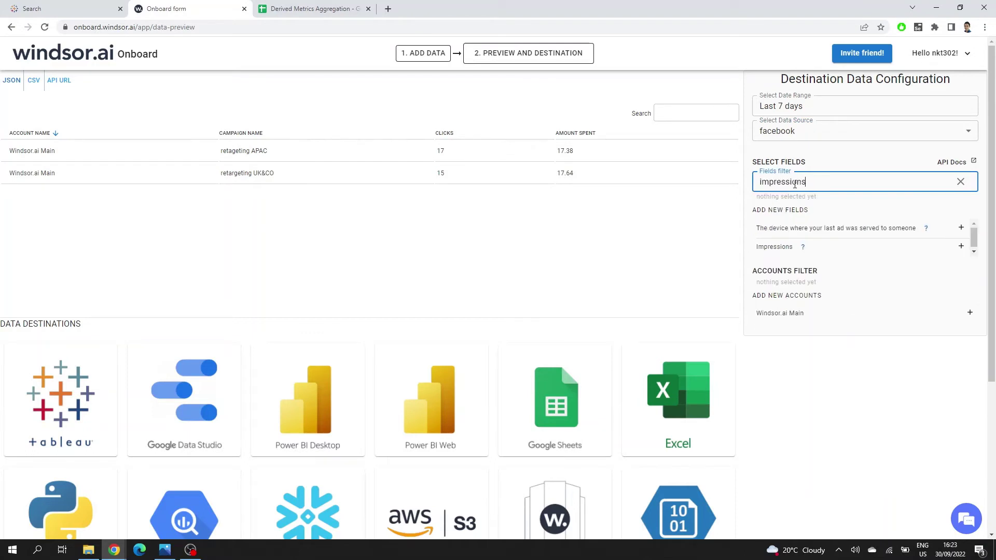
pyautogui.click(961, 248)
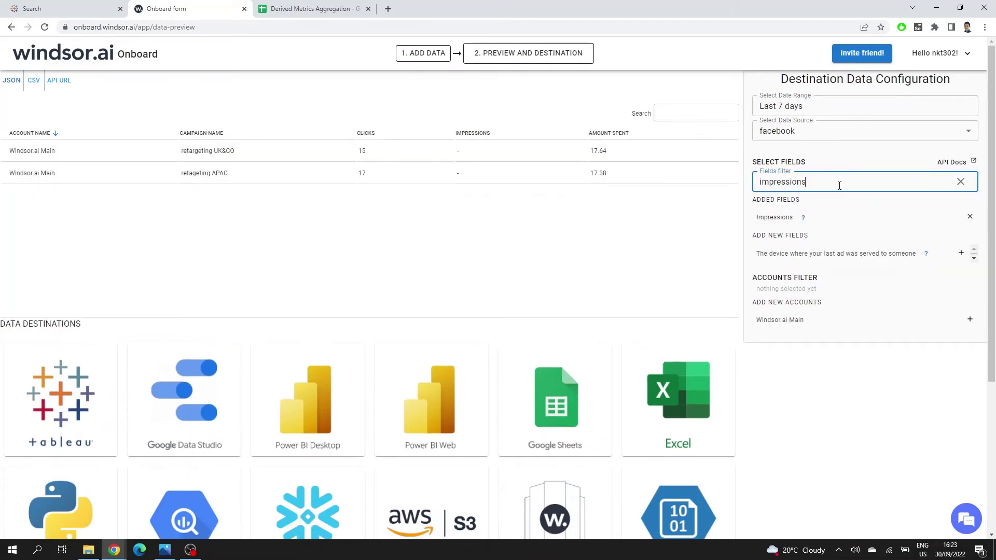
pyautogui.doubleClick(839, 186)
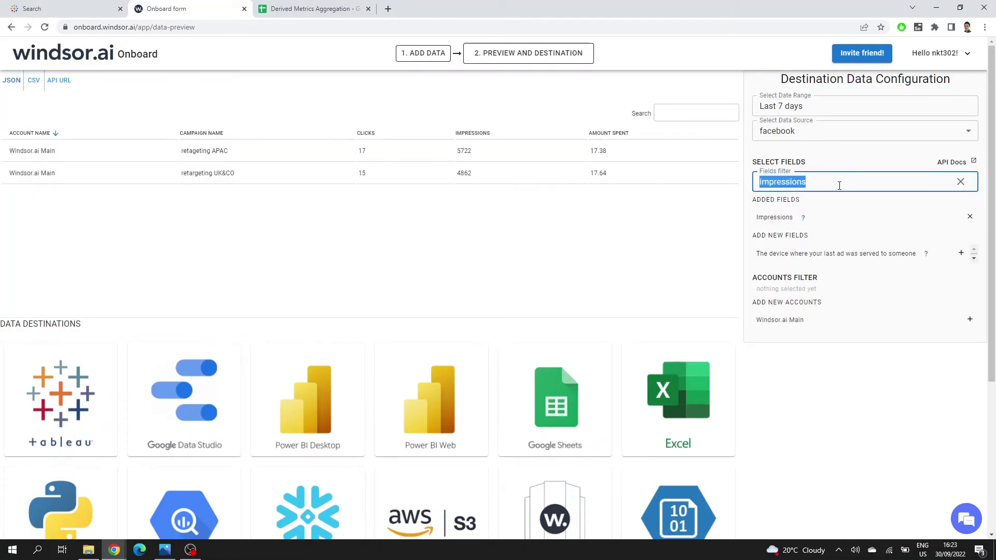
pyautogui.write('date')
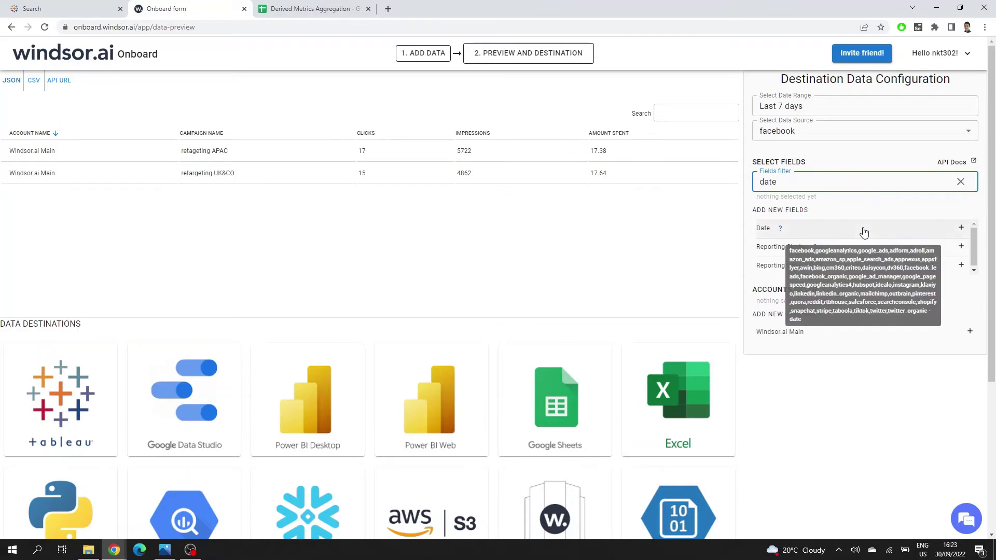
pyautogui.click(962, 228)
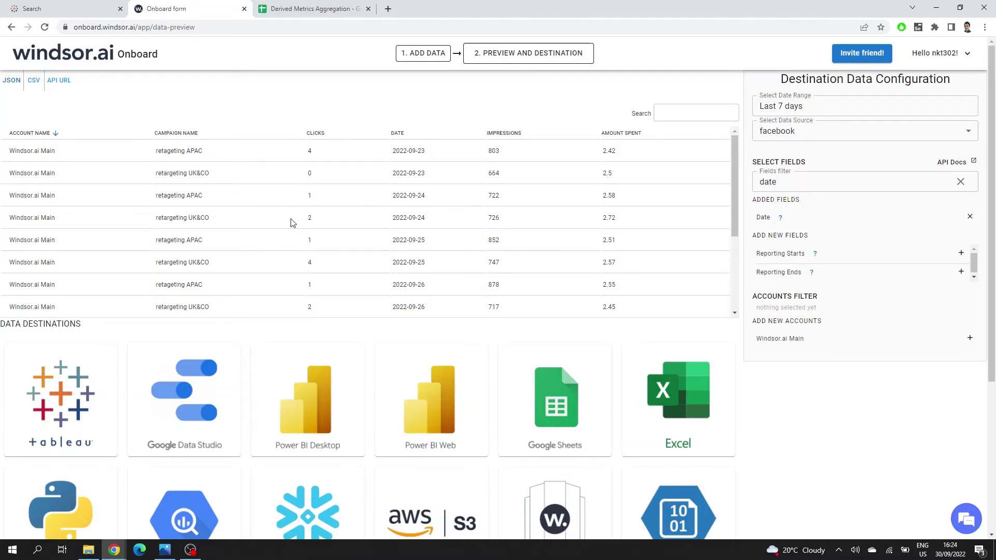
# Search the fields for 'ctr' and switch to the Derived Metrics Aggregation spreadsheet
pyautogui.doubleClick(805, 188)
pyautogui.write('ctr')
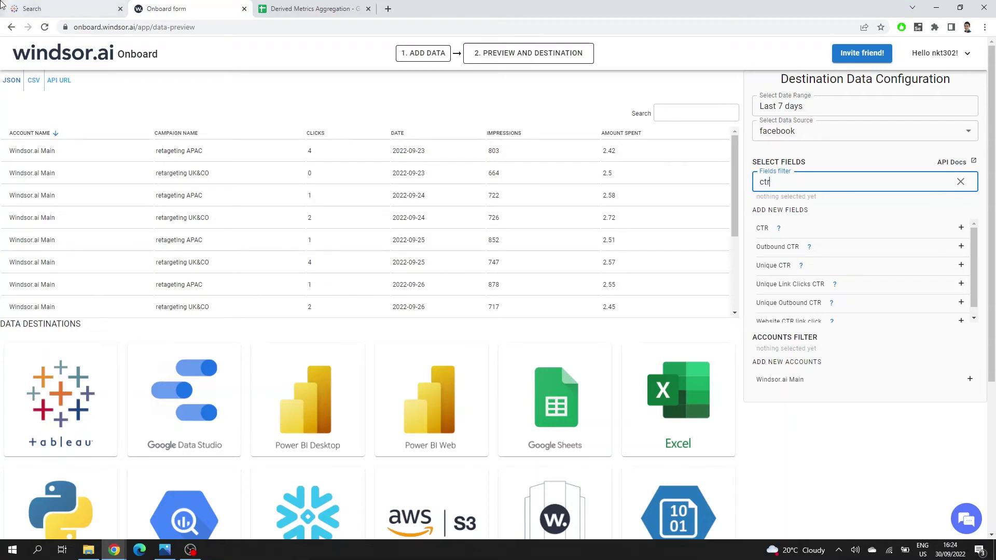
pyautogui.click(315, 9)
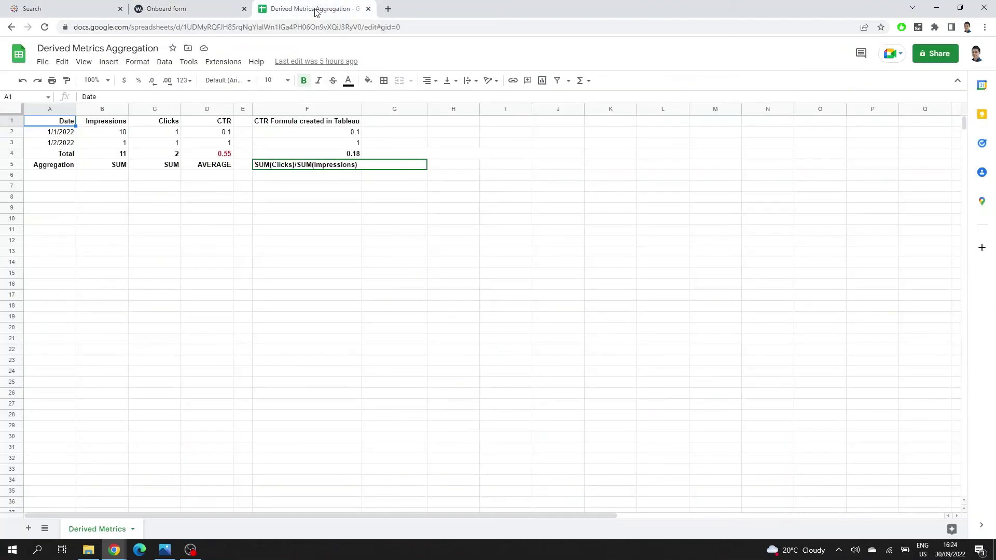
# Inspect the date, impressions and clicks values in cells A2 through C3
pyautogui.click(65, 134)
pyautogui.click(58, 144)
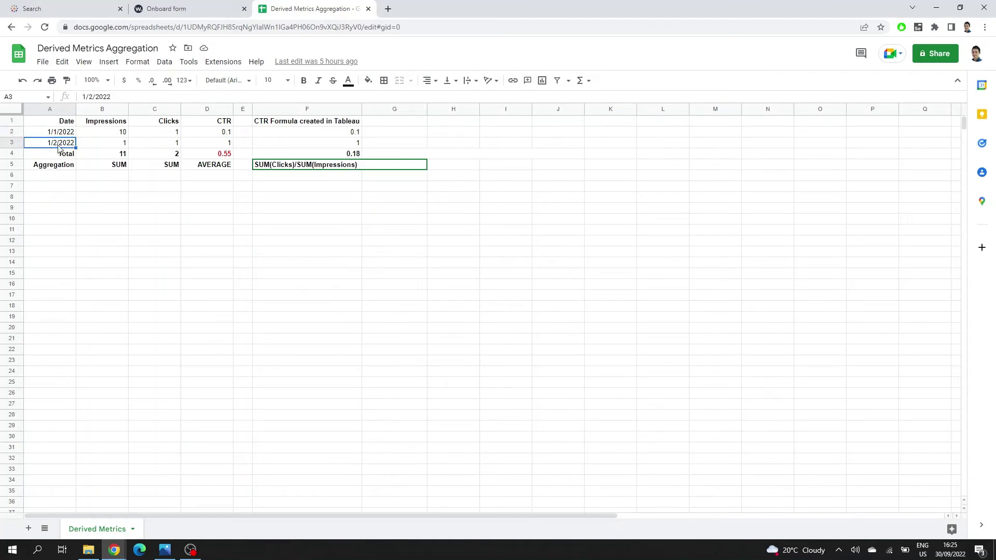
pyautogui.click(121, 136)
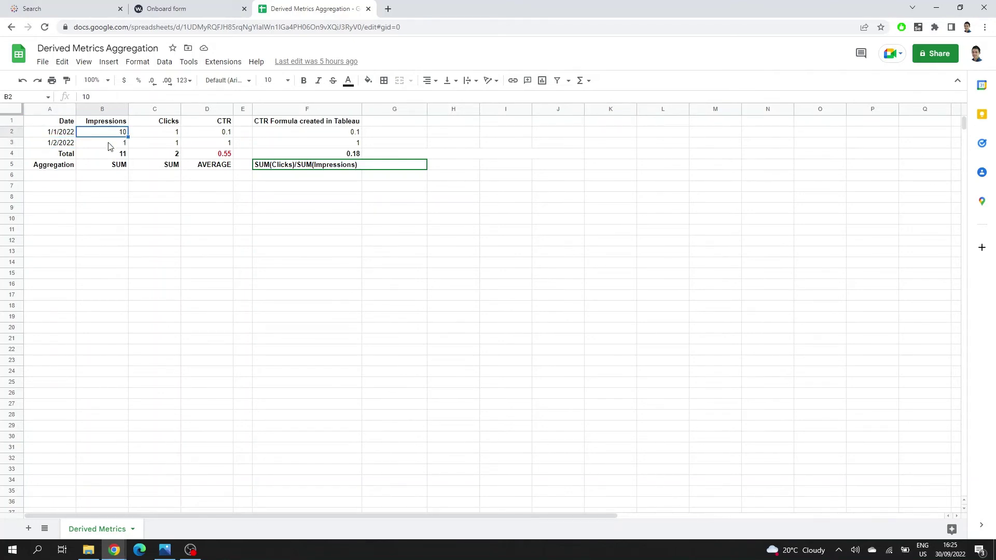
pyautogui.click(112, 145)
pyautogui.click(163, 136)
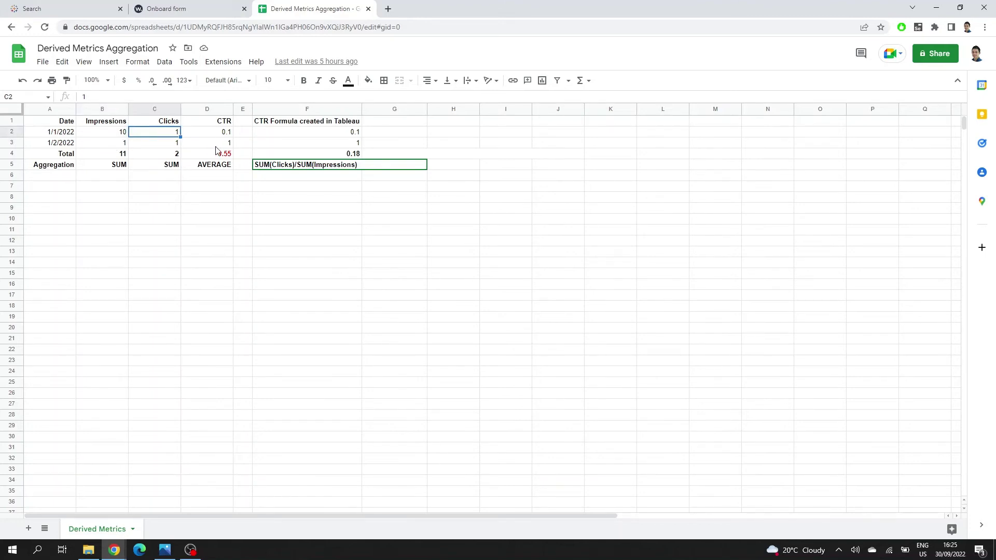
# Review the CTR formulas in D2–D4, F2 and F4, then return to Windsor.ai
pyautogui.click(230, 135)
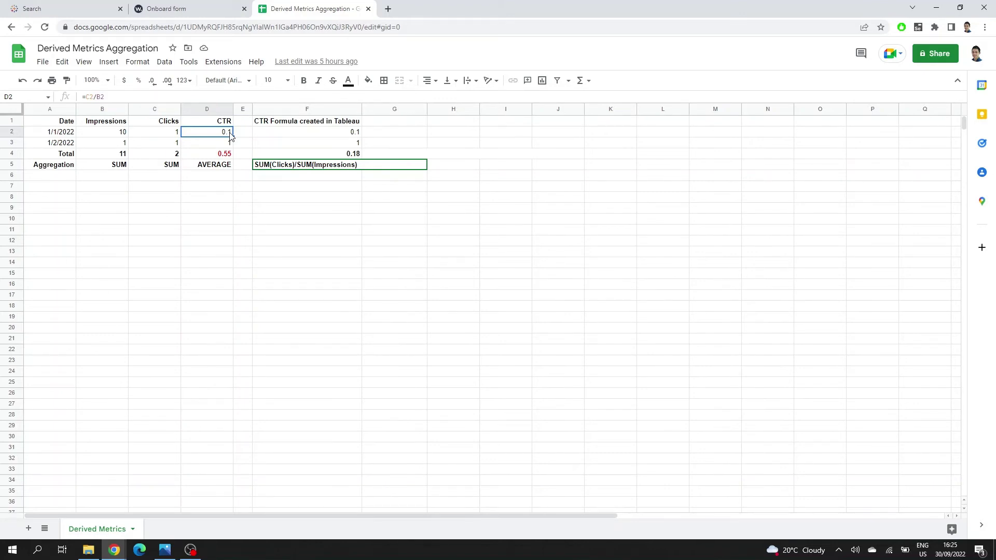
pyautogui.click(213, 147)
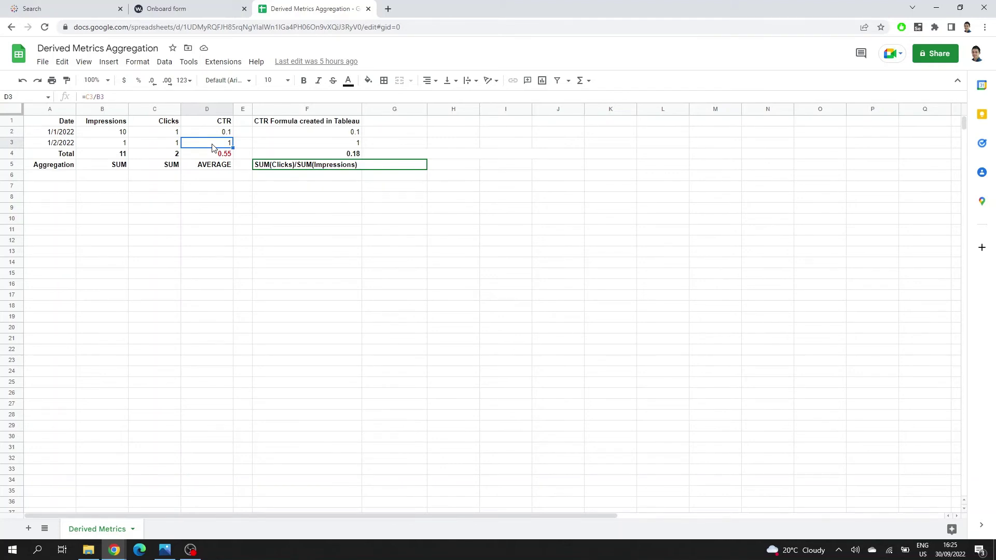
pyautogui.click(224, 155)
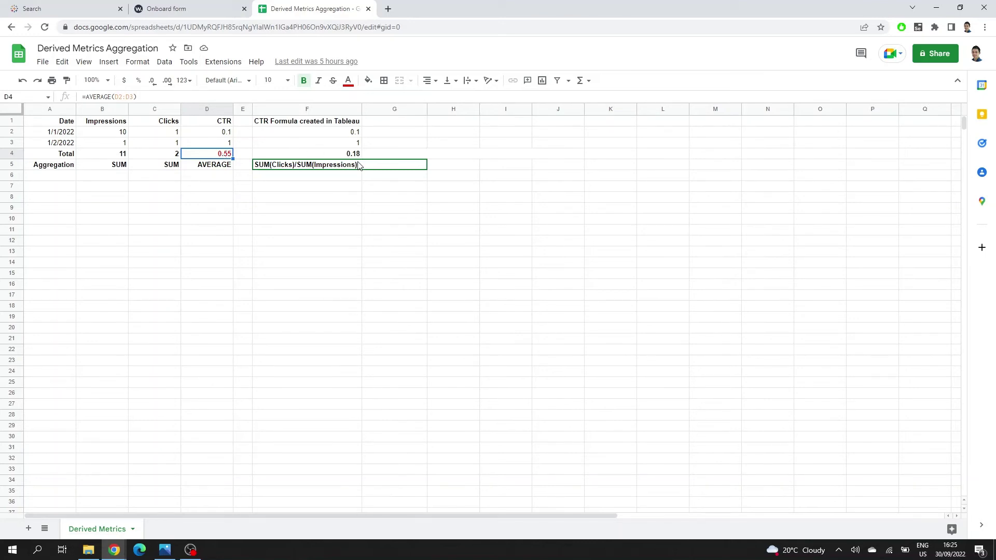
pyautogui.click(340, 156)
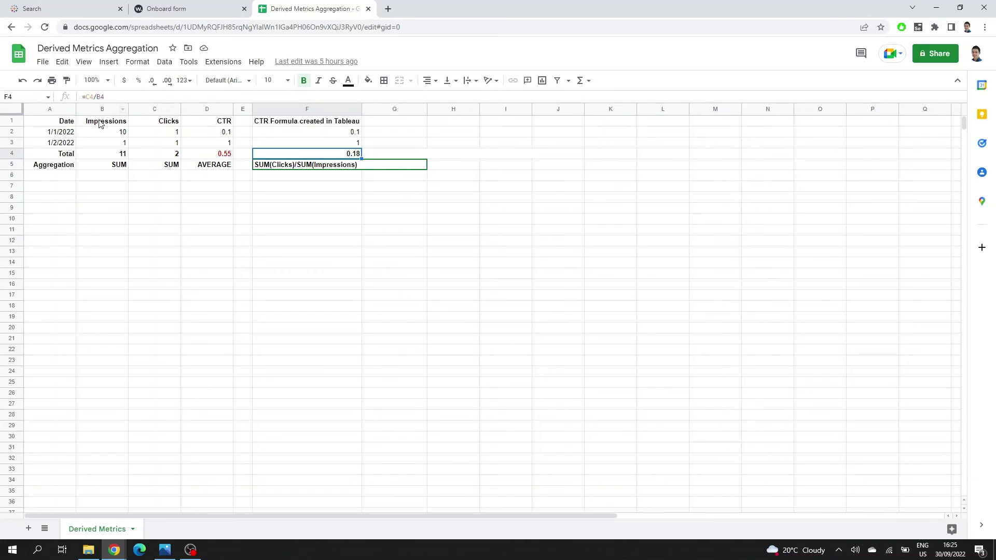
pyautogui.click(114, 136)
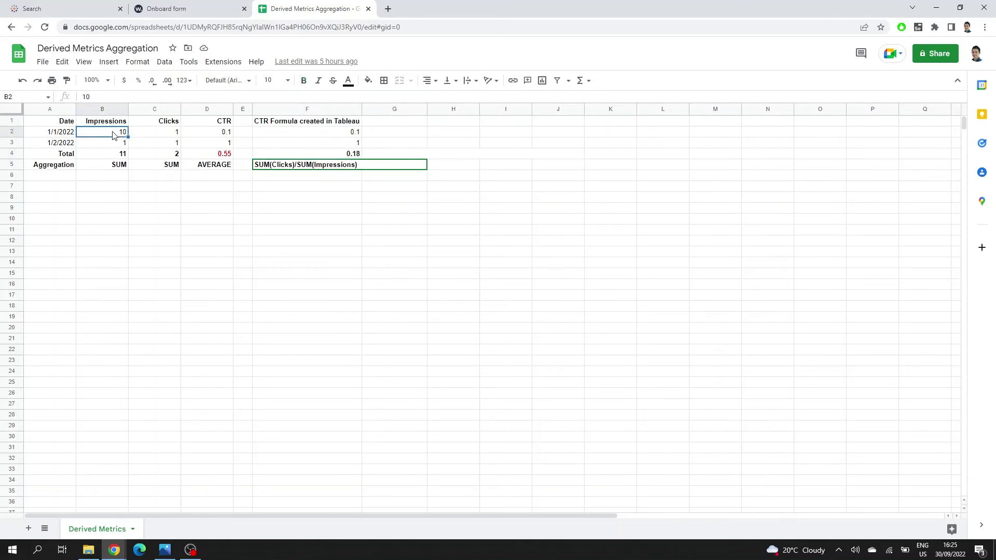
pyautogui.click(351, 134)
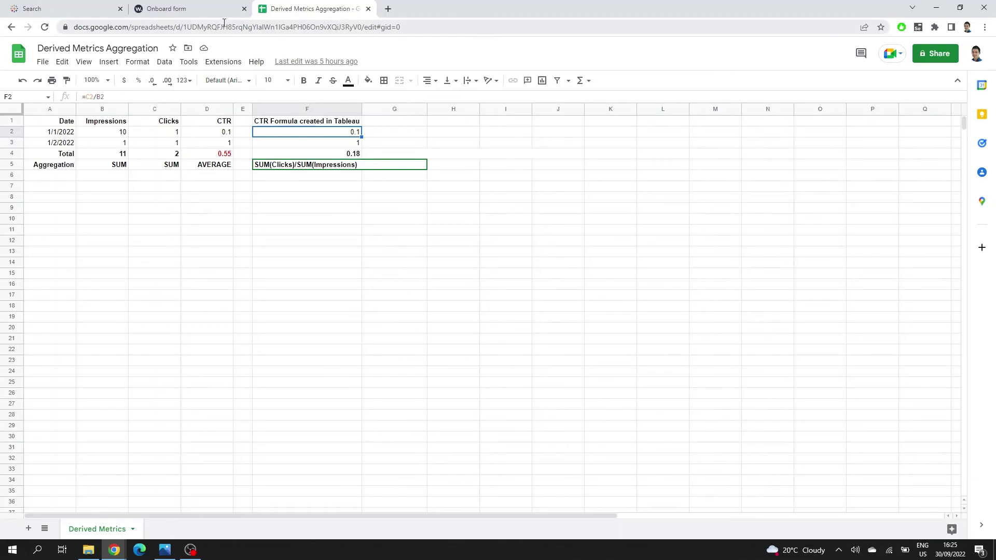
pyautogui.click(206, 14)
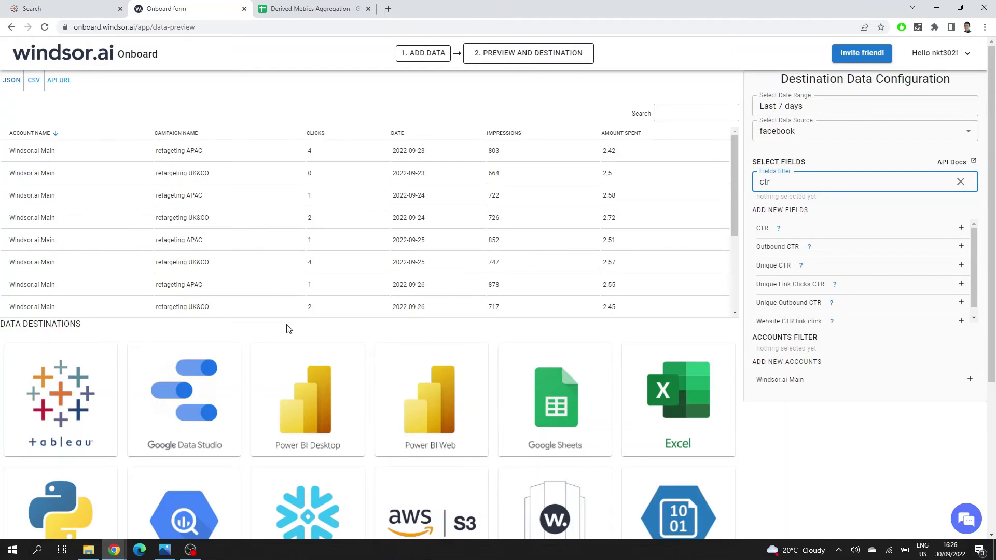
# Scroll down to Data Destinations and choose the Tableau tile
pyautogui.scroll(-4, 287, 324)
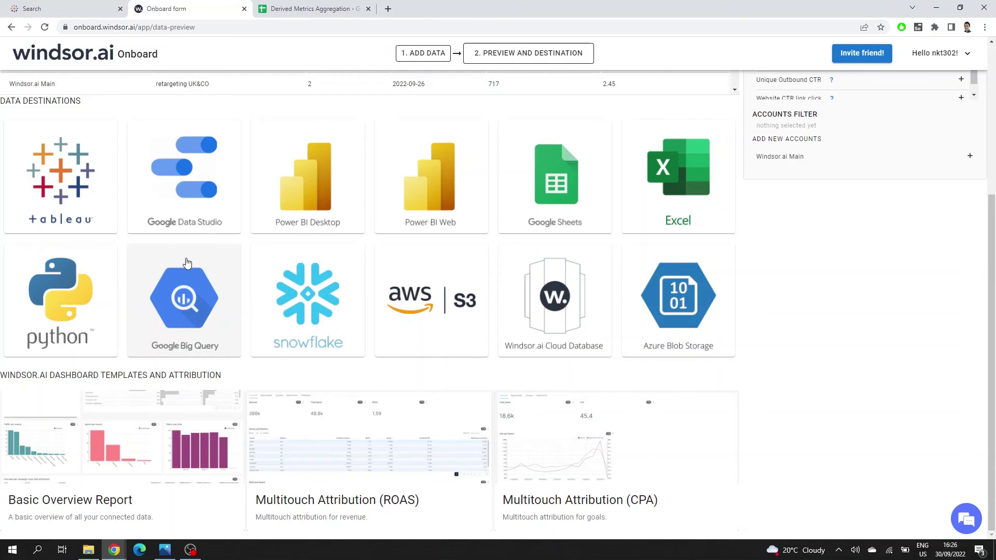
pyautogui.click(93, 171)
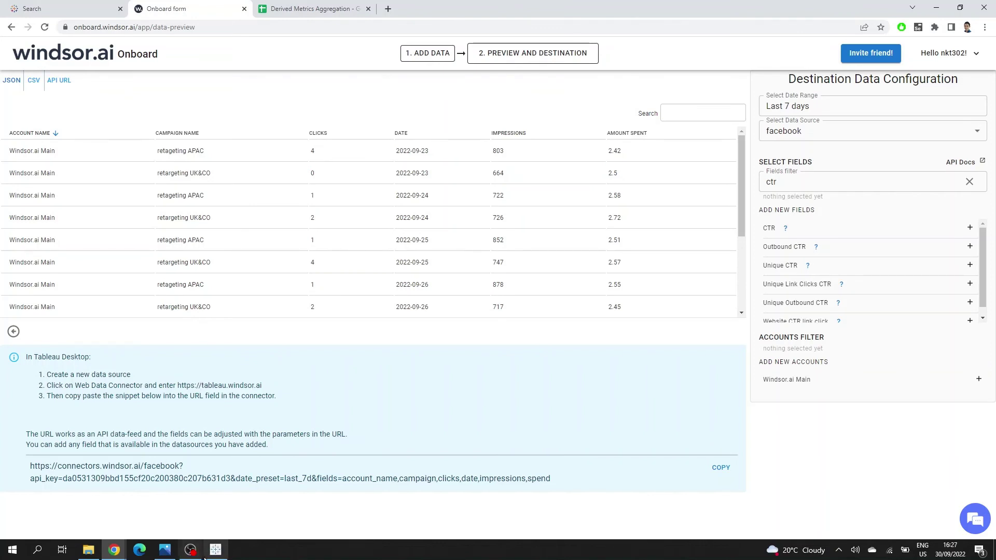
pyautogui.moveTo(217, 553)
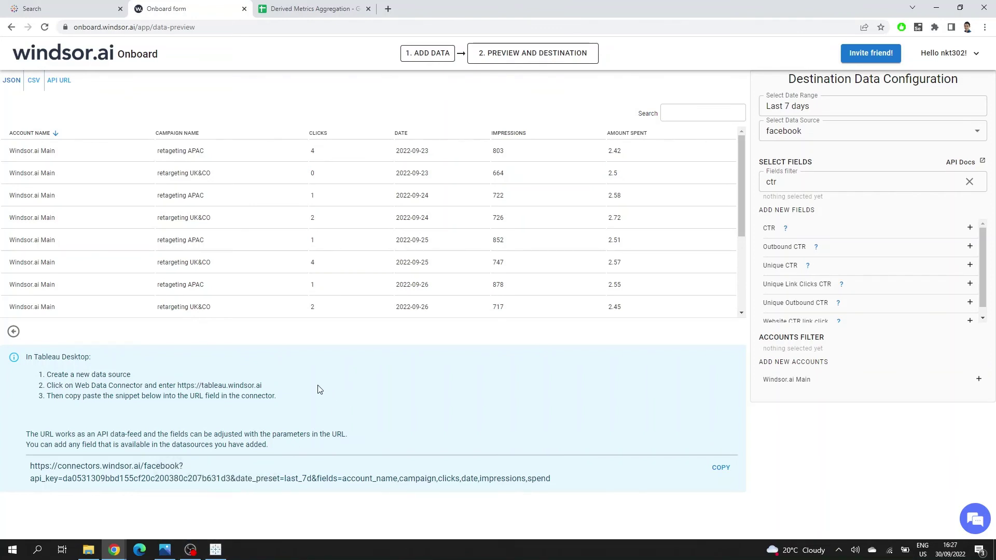
pyautogui.click(215, 550)
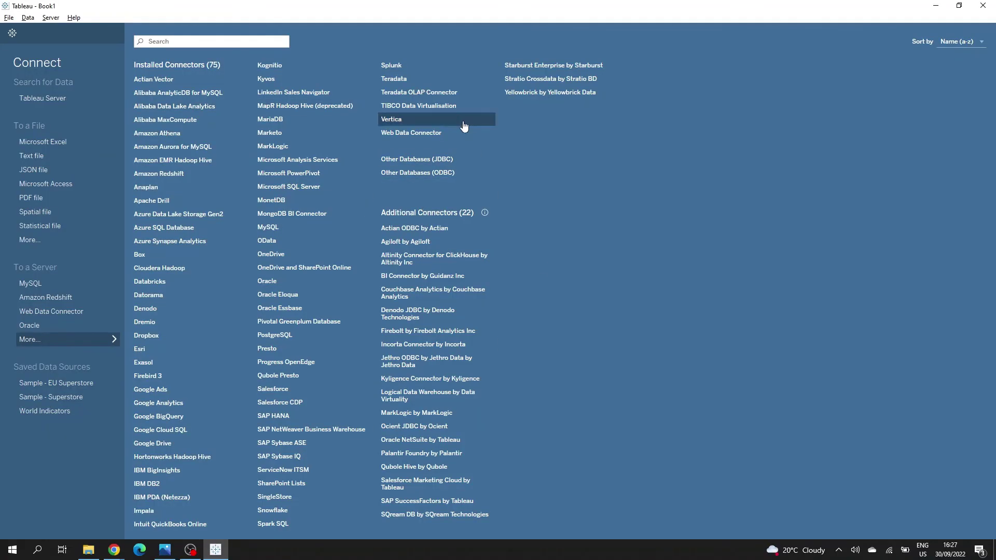
pyautogui.click(431, 133)
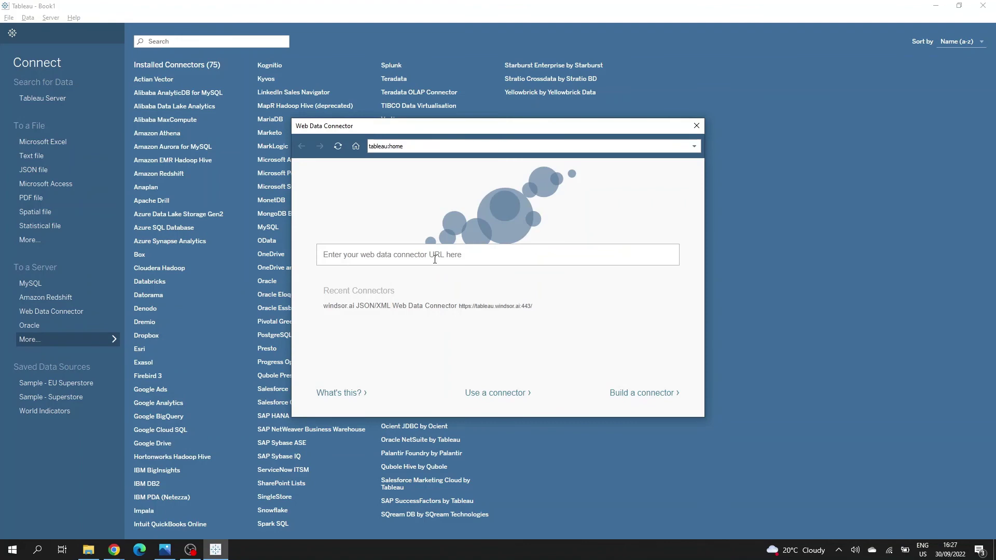
pyautogui.hotkey('alt', 'Tab')
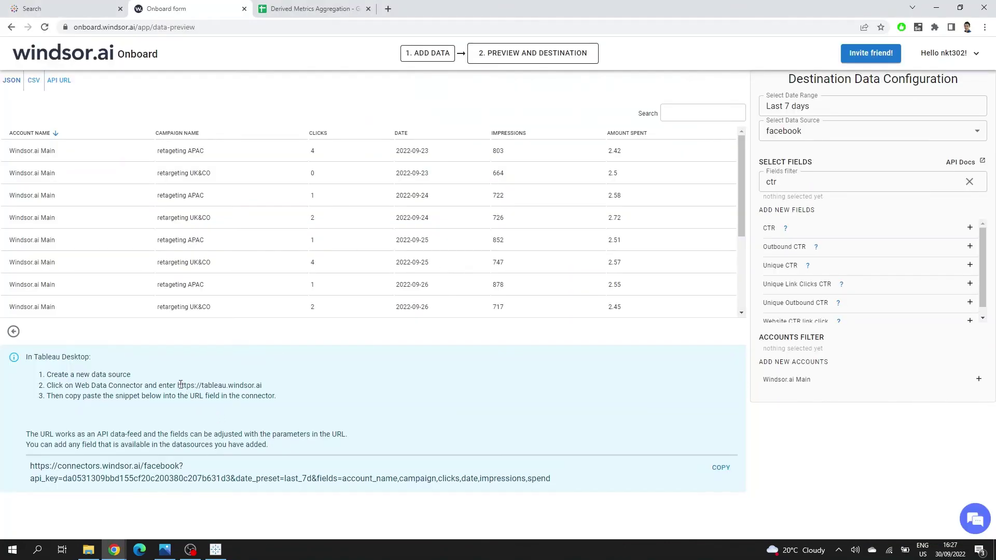
pyautogui.moveTo(178, 385); pyautogui.dragTo(266, 388)
pyautogui.hotkey('ctrl', 'c')
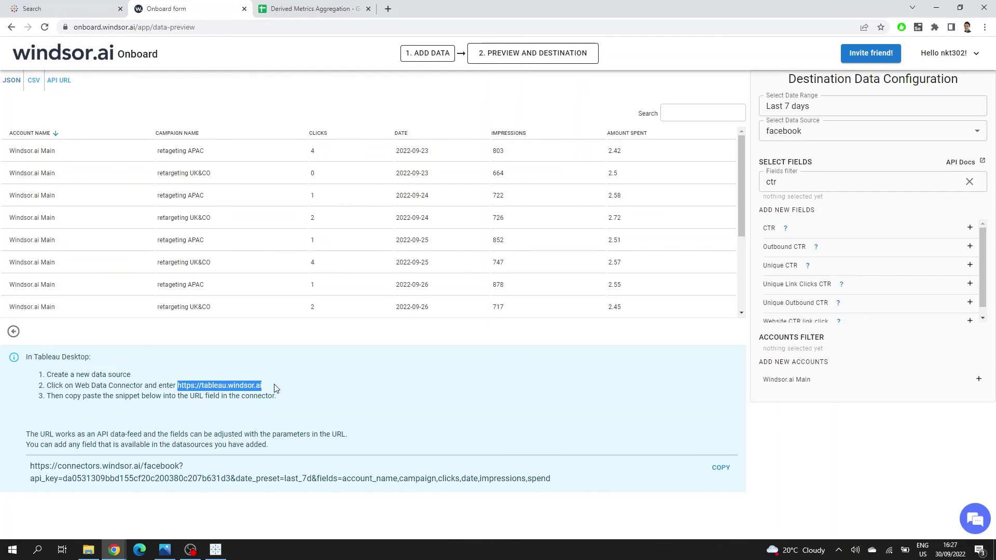
pyautogui.hotkey('alt', 'Tab')
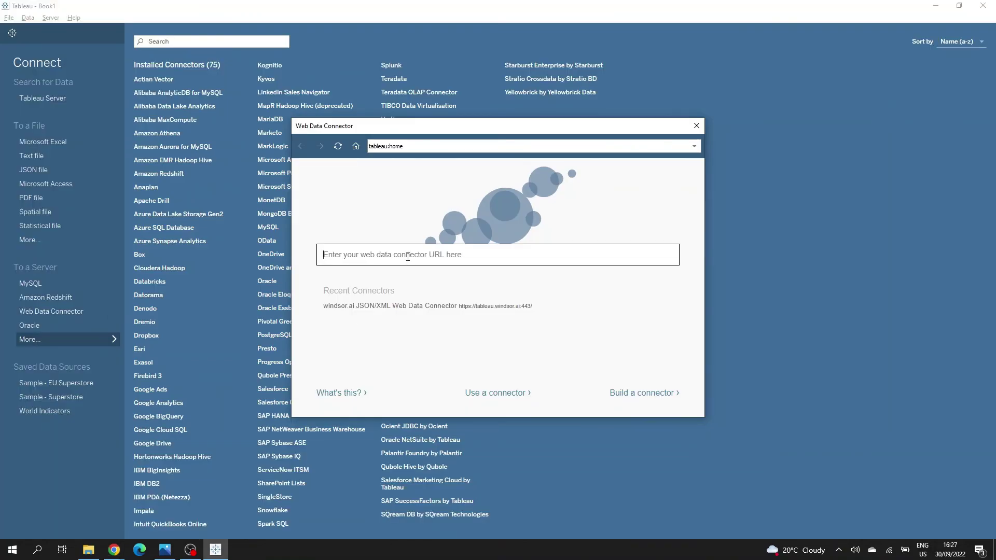
pyautogui.hotkey('ctrl', 'v')
pyautogui.press('Return')
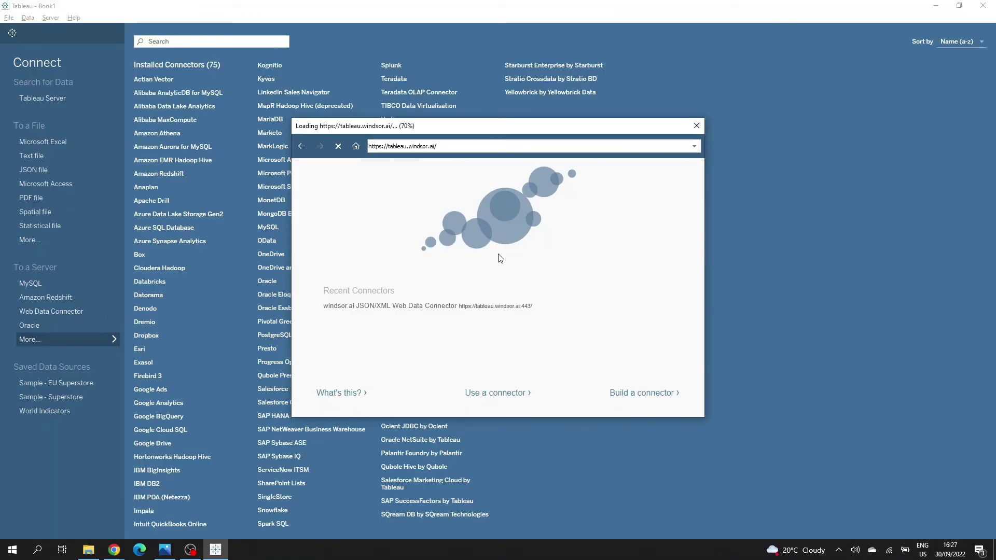
pyautogui.hotkey('alt', 'Tab')
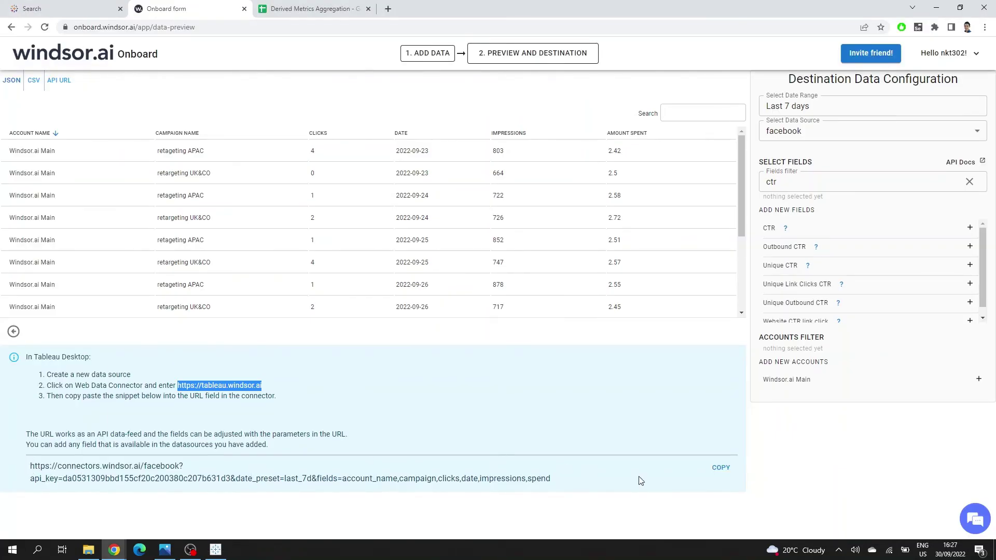
# Paste the windsor.ai Facebook data feed URL into the connector's Url field and submit it
pyautogui.click(716, 470)
pyautogui.hotkey('alt', 'Tab')
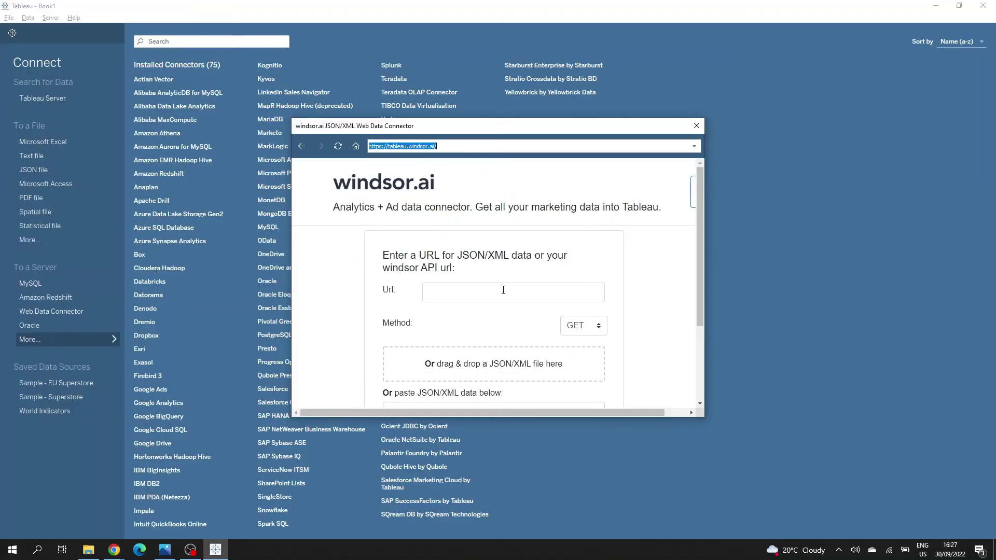
pyautogui.click(486, 293)
pyautogui.hotkey('ctrl', 'v')
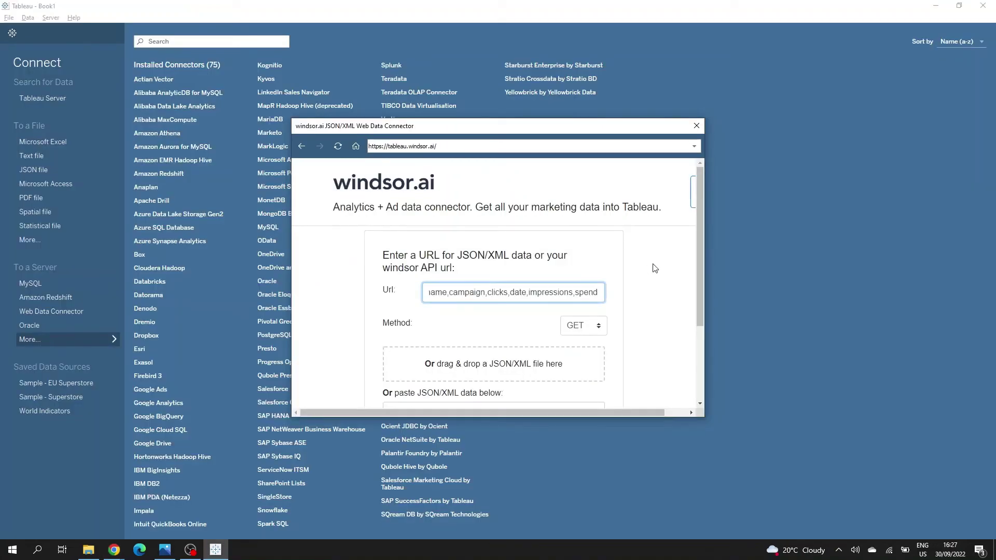
pyautogui.scroll(-2, 656, 268)
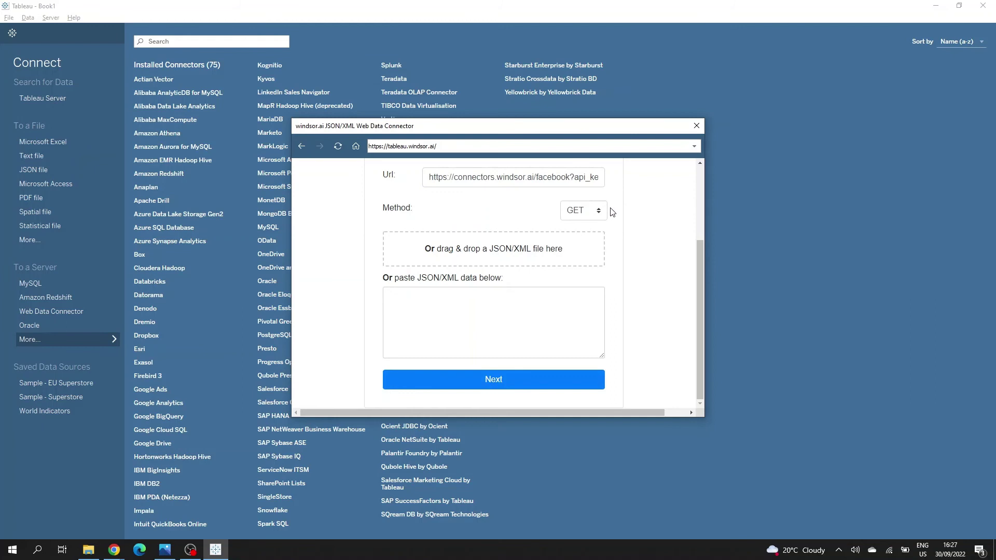
pyautogui.click(494, 380)
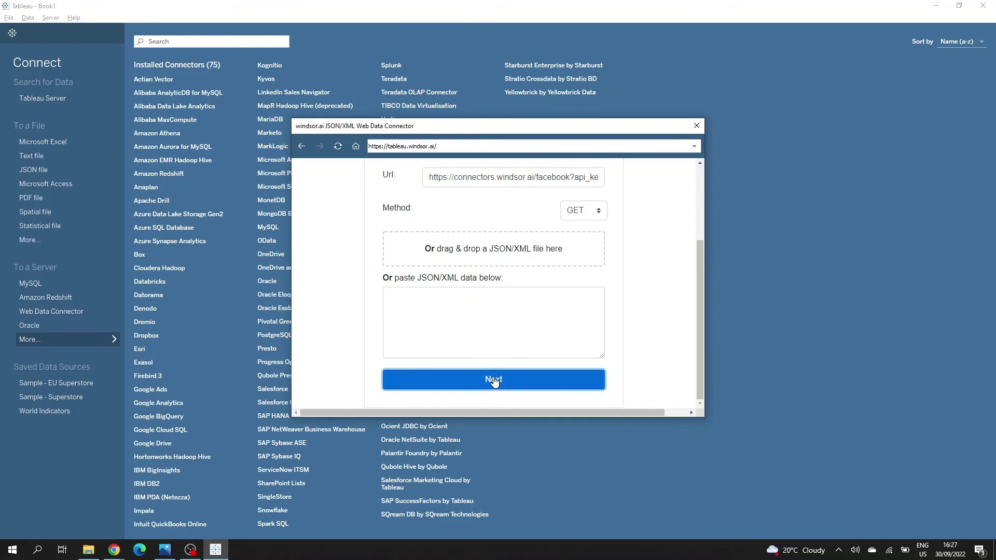
# Select all six columns and import them into Tableau as the My Data table
pyautogui.scroll(2, 549, 259)
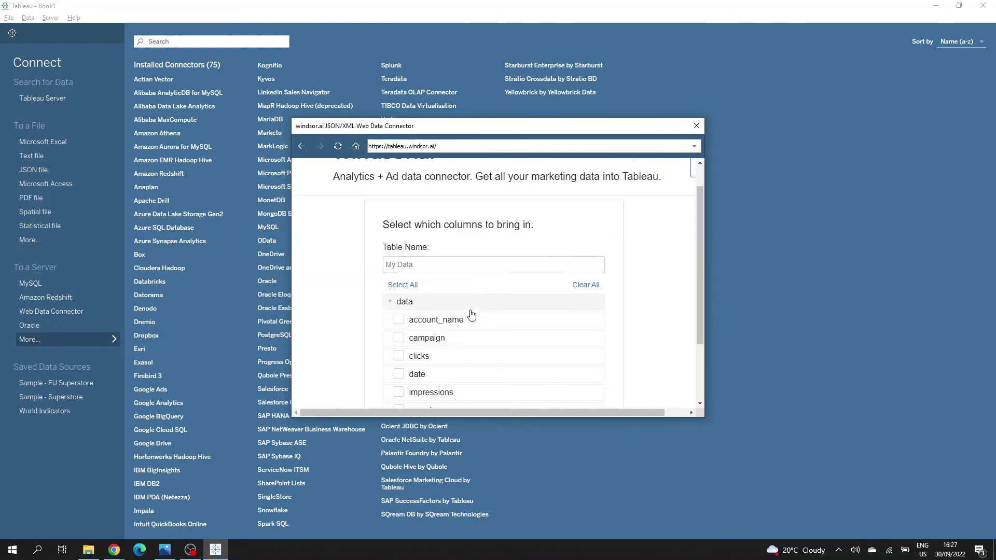
pyautogui.scroll(-2, 467, 317)
pyautogui.scroll(2, 581, 267)
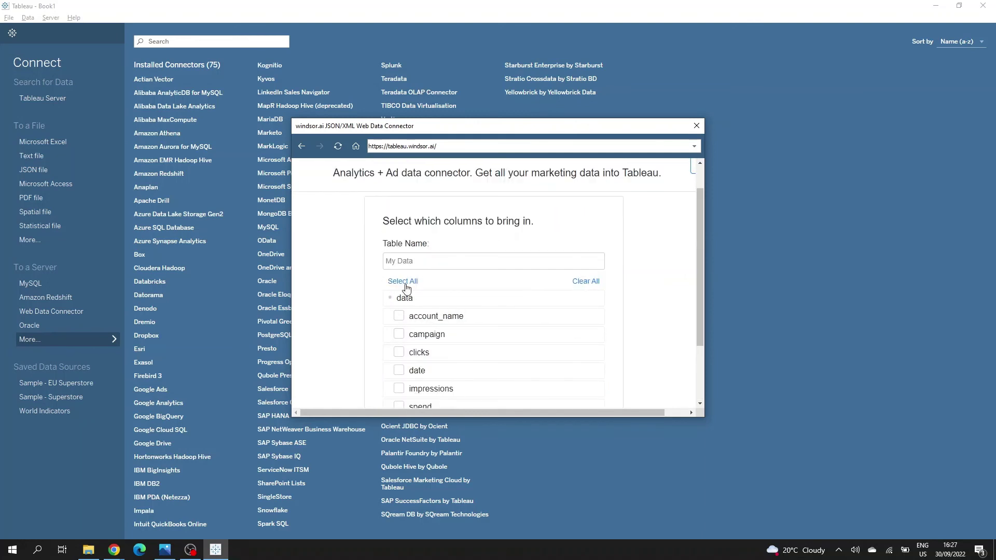
pyautogui.click(406, 288)
pyautogui.scroll(-2, 654, 289)
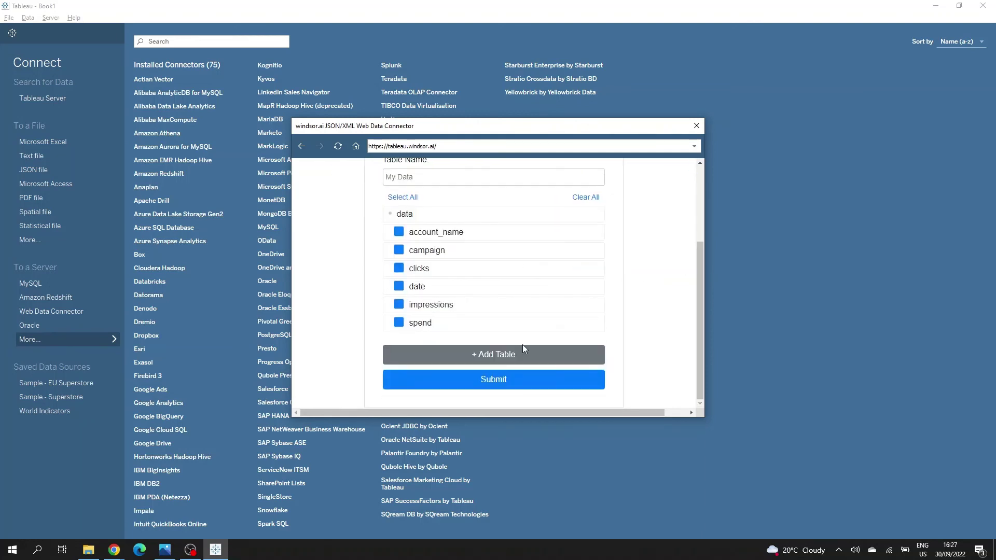
pyautogui.click(501, 383)
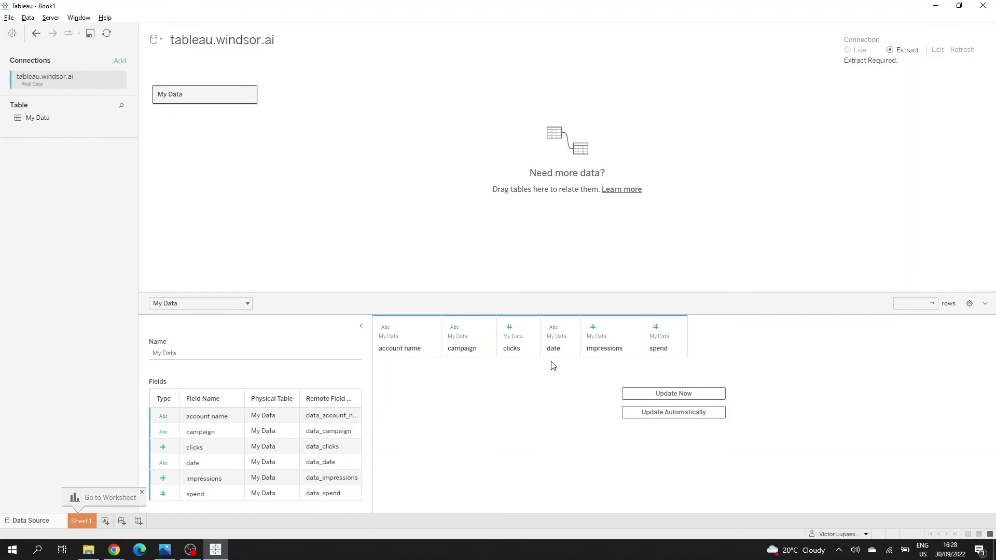
# Change the date column's data type from text (Abc) to Date
pyautogui.click(568, 327)
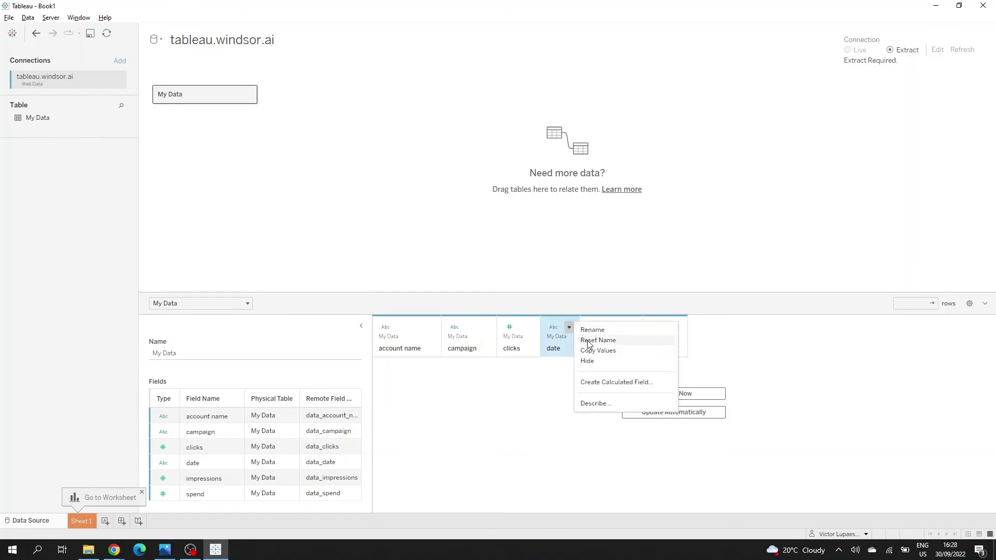
pyautogui.click(555, 329)
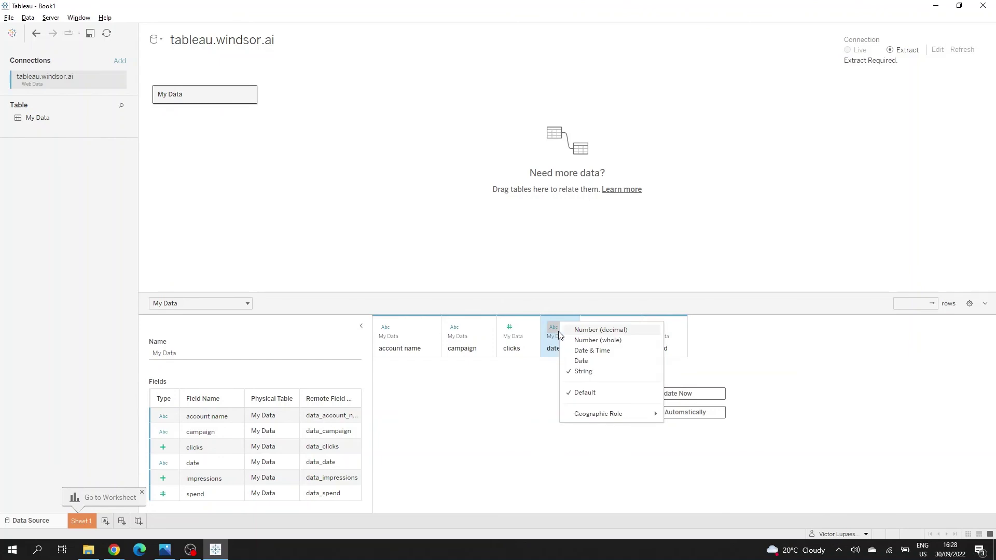
pyautogui.click(596, 363)
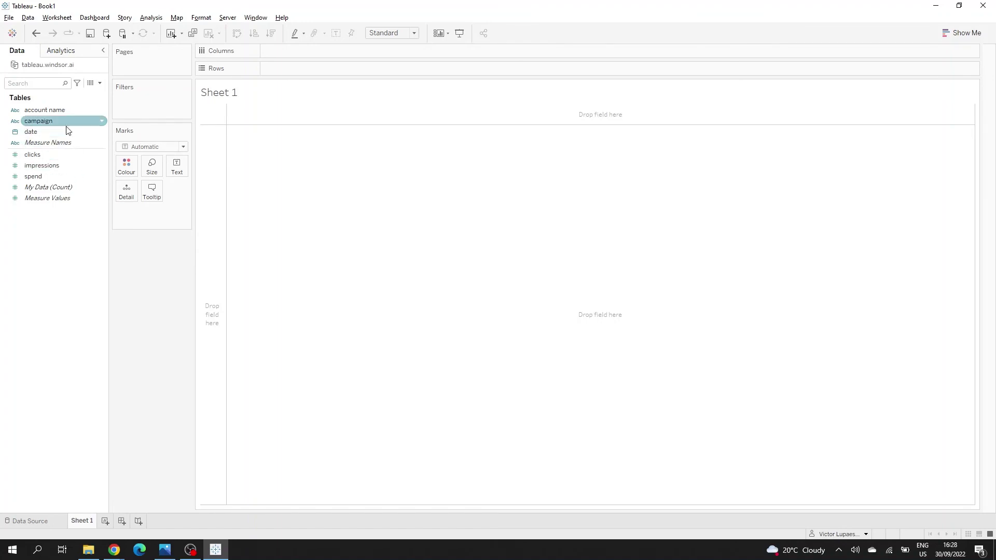
# Plot campaigns on Rows against impressions on Columns and show mark labels on the bars
pyautogui.moveTo(67, 125); pyautogui.dragTo(315, 71)
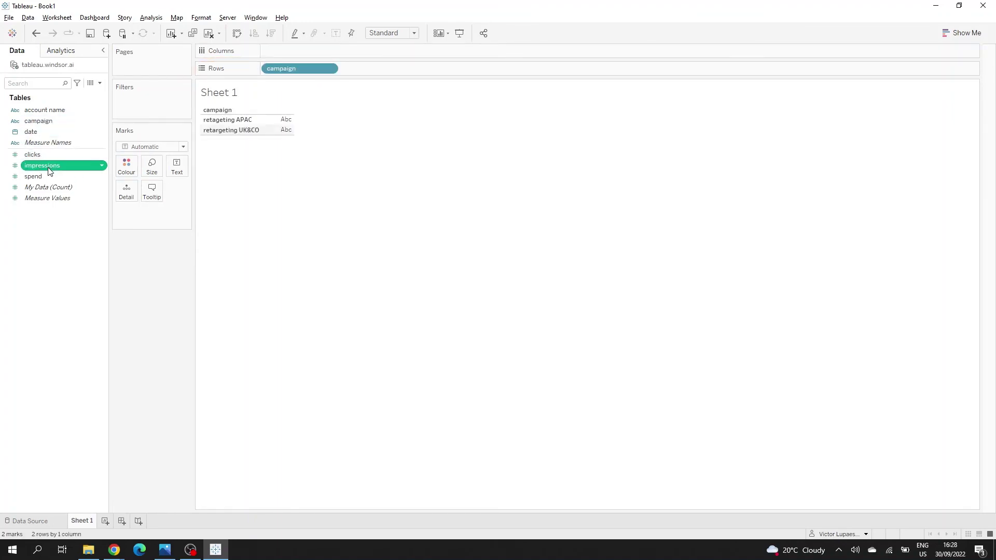
pyautogui.moveTo(50, 166); pyautogui.dragTo(378, 50)
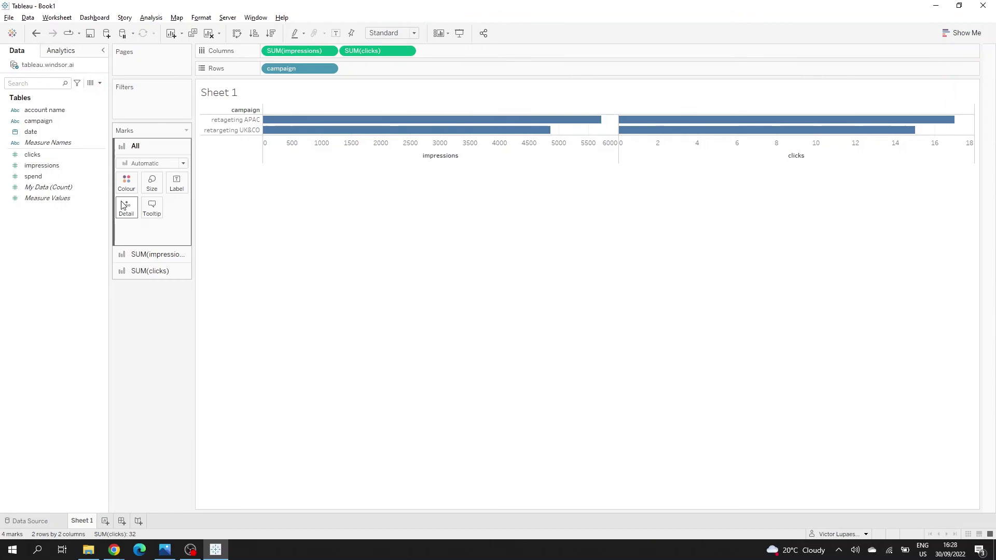
pyautogui.click(176, 185)
pyautogui.click(237, 208)
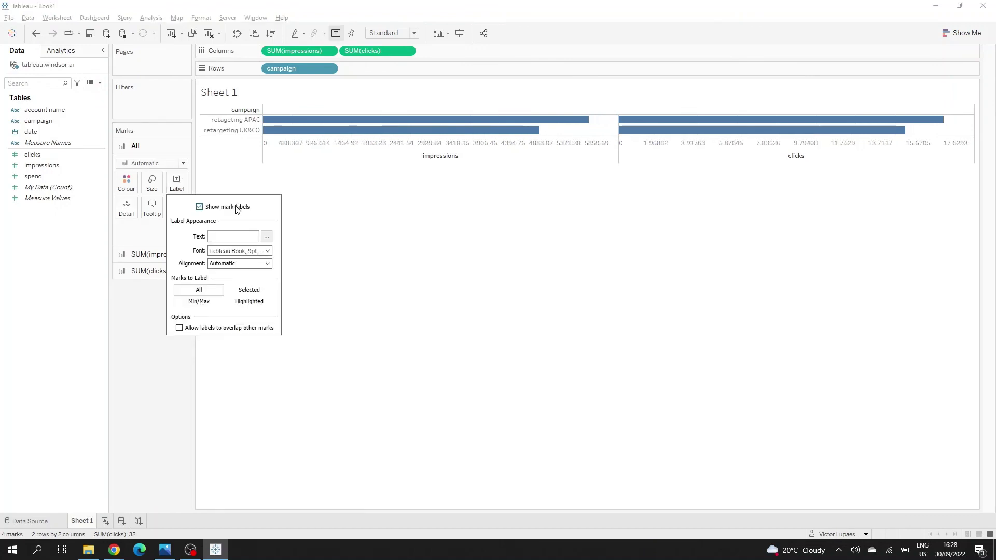
pyautogui.click(393, 247)
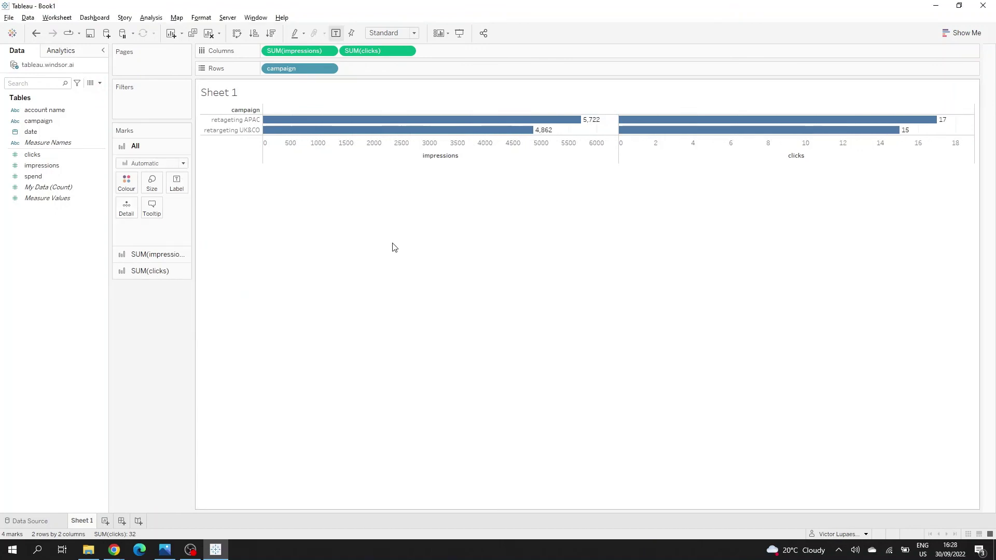